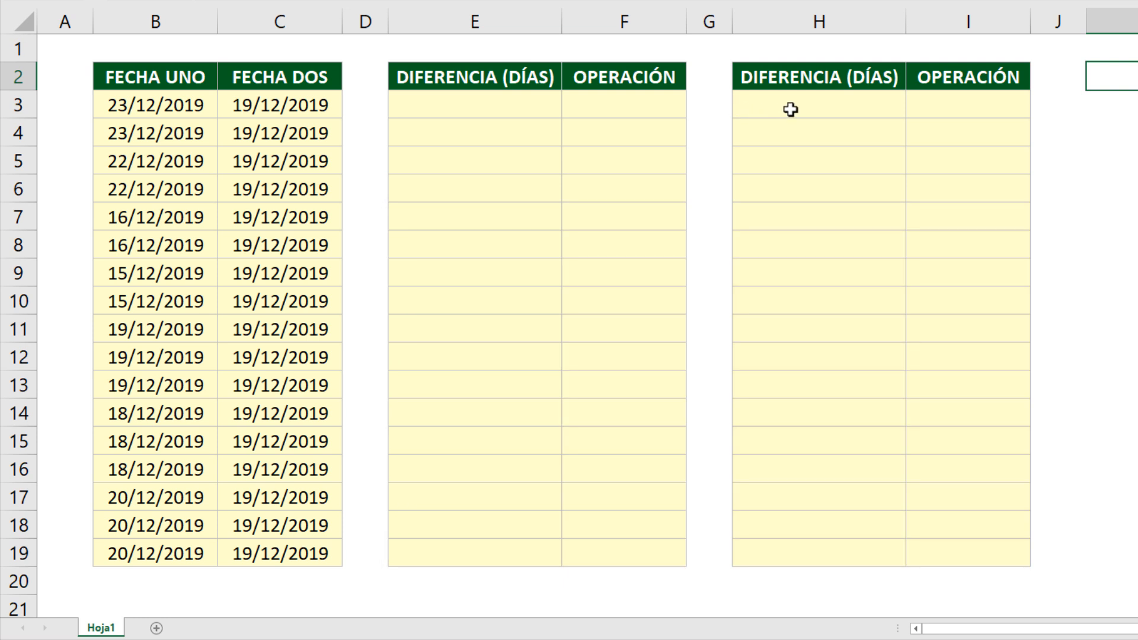
Begin a formula in H3 with an O condition nested in SI, testing the date difference: =SI(O(C3-B3=1
{"action": "left_click", "coordinate": [793, 109]}
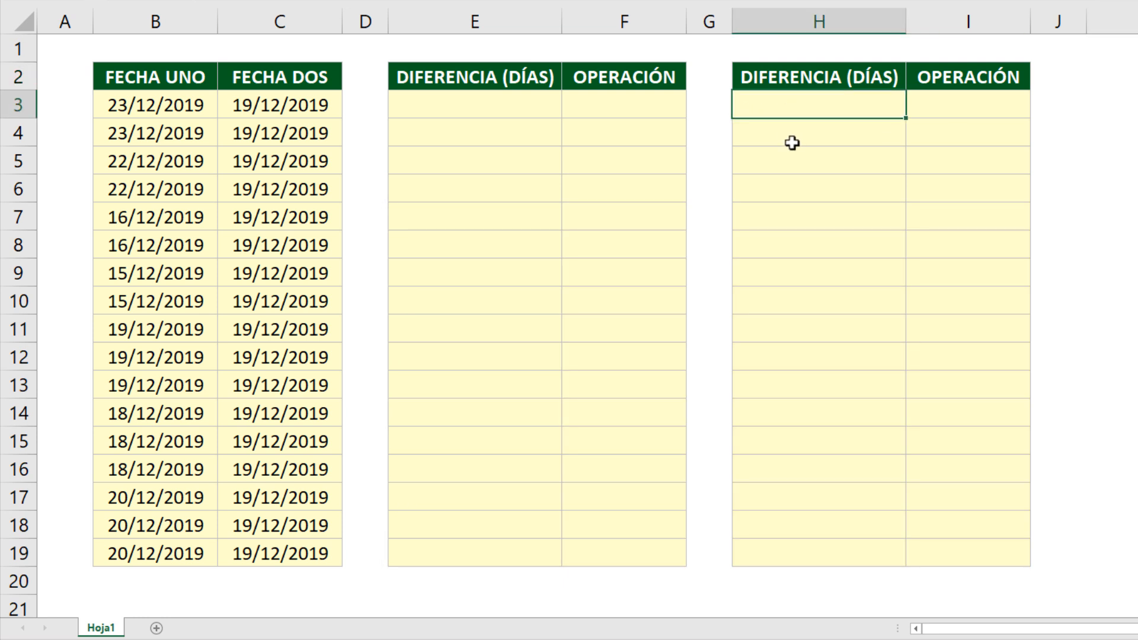
{"action": "type", "text": "=SI("}
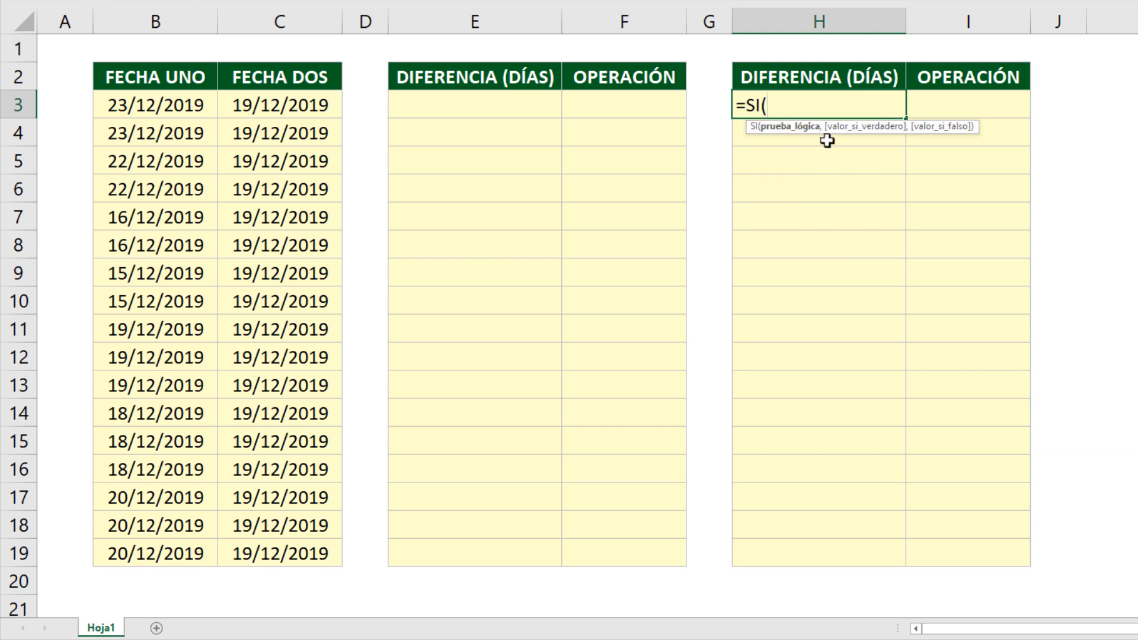
{"action": "left_click_drag", "start_coordinate": [841, 128], "coordinate": [838, 52]}
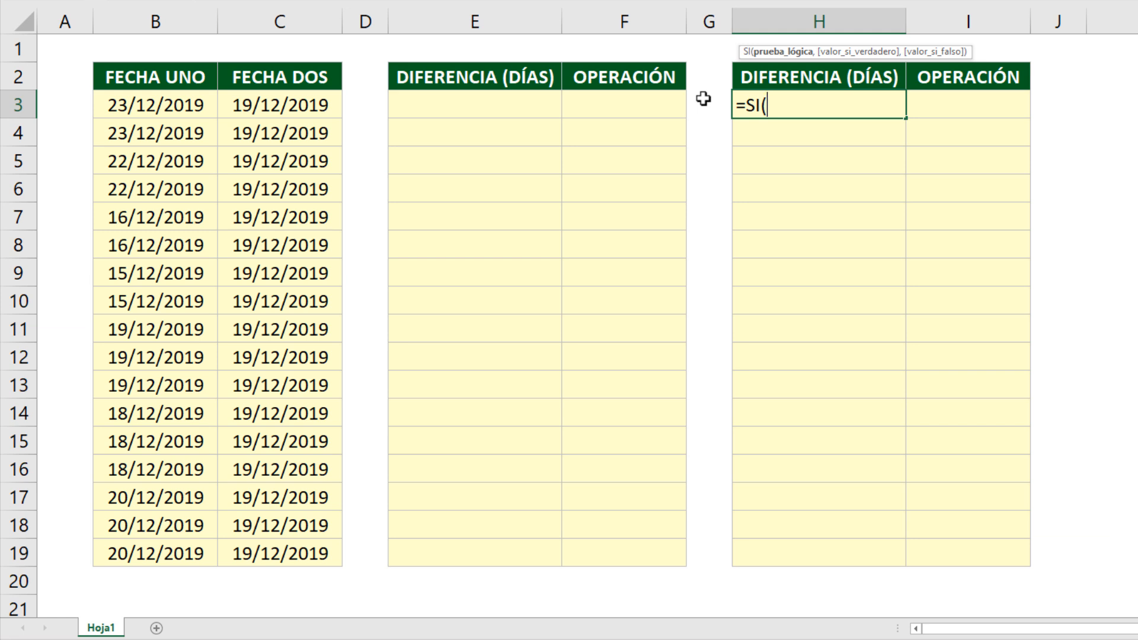
{"action": "type", "text": "O("}
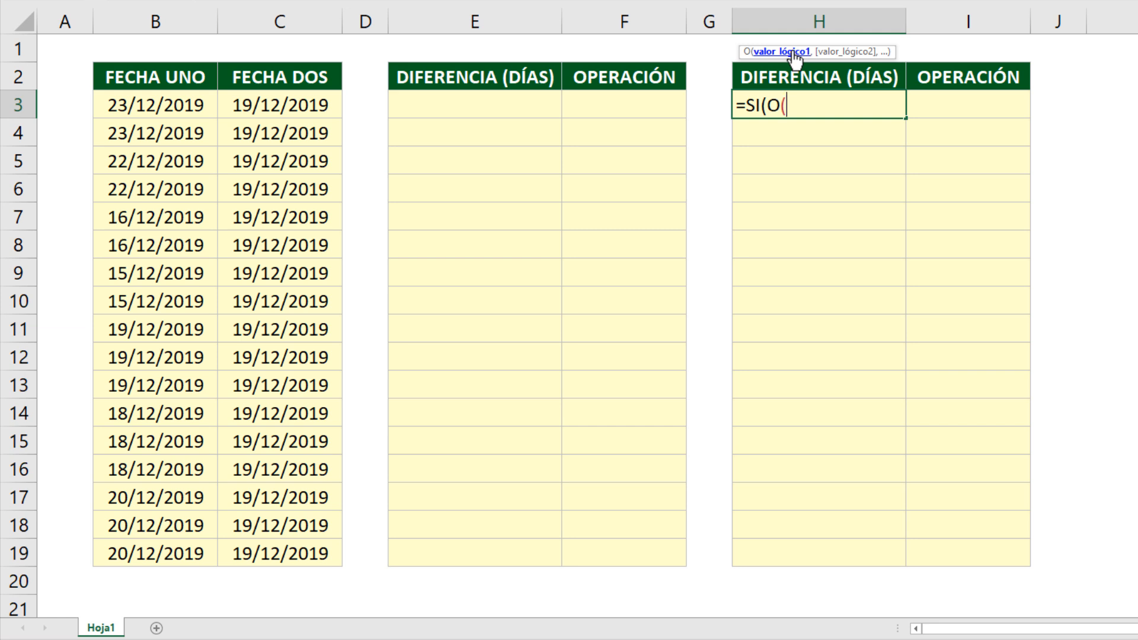
{"action": "left_click", "coordinate": [321, 105]}
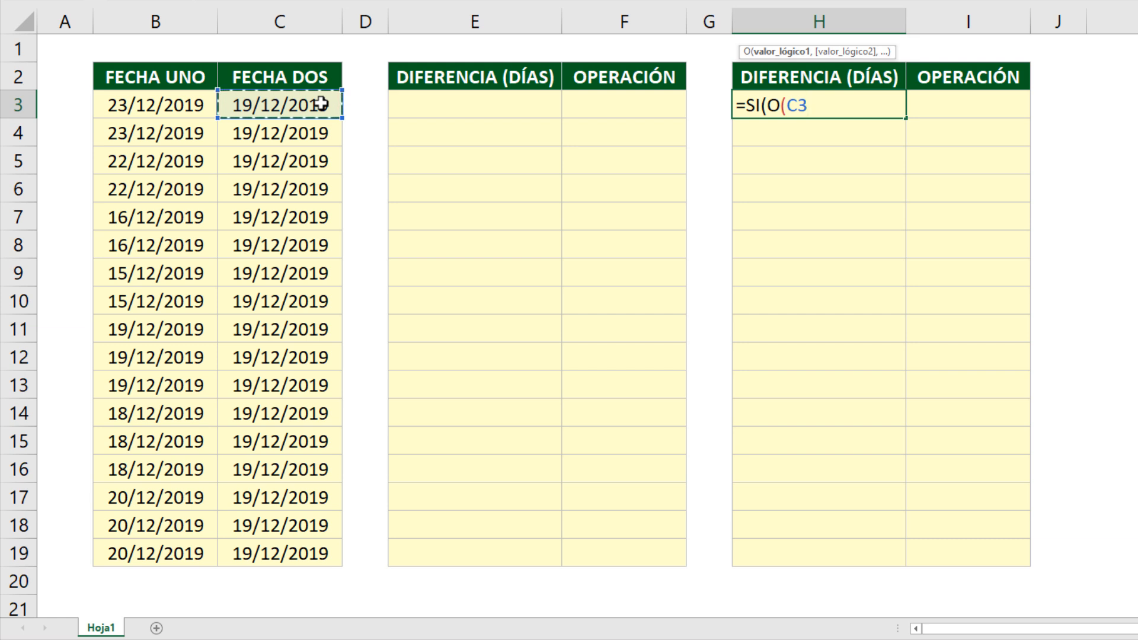
{"action": "type", "text": "-"}
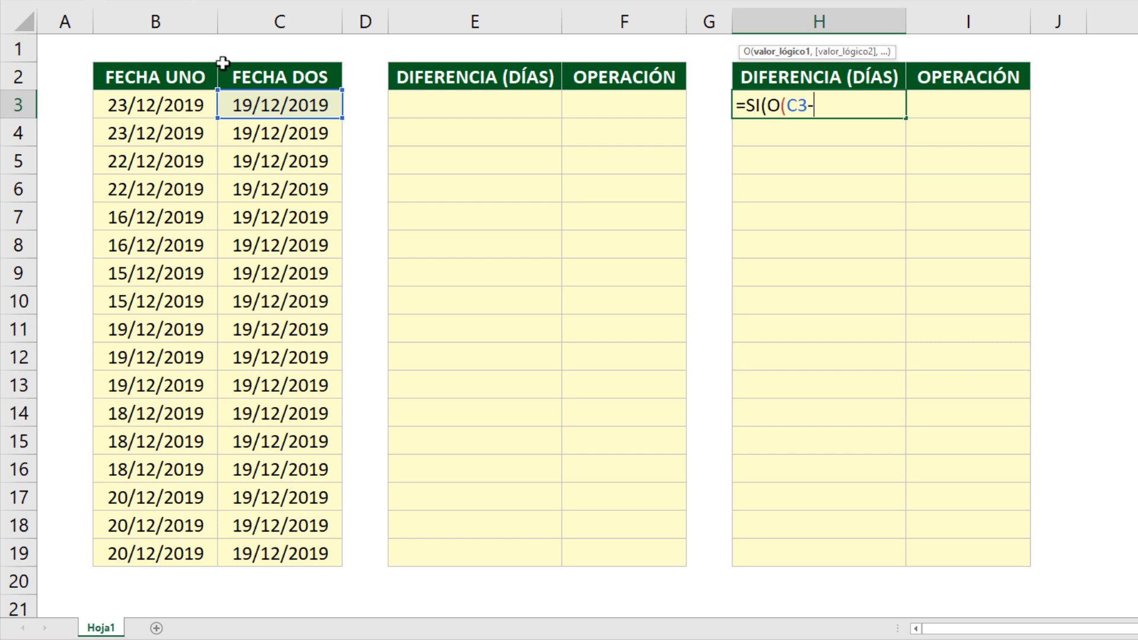
{"action": "left_click", "coordinate": [171, 105]}
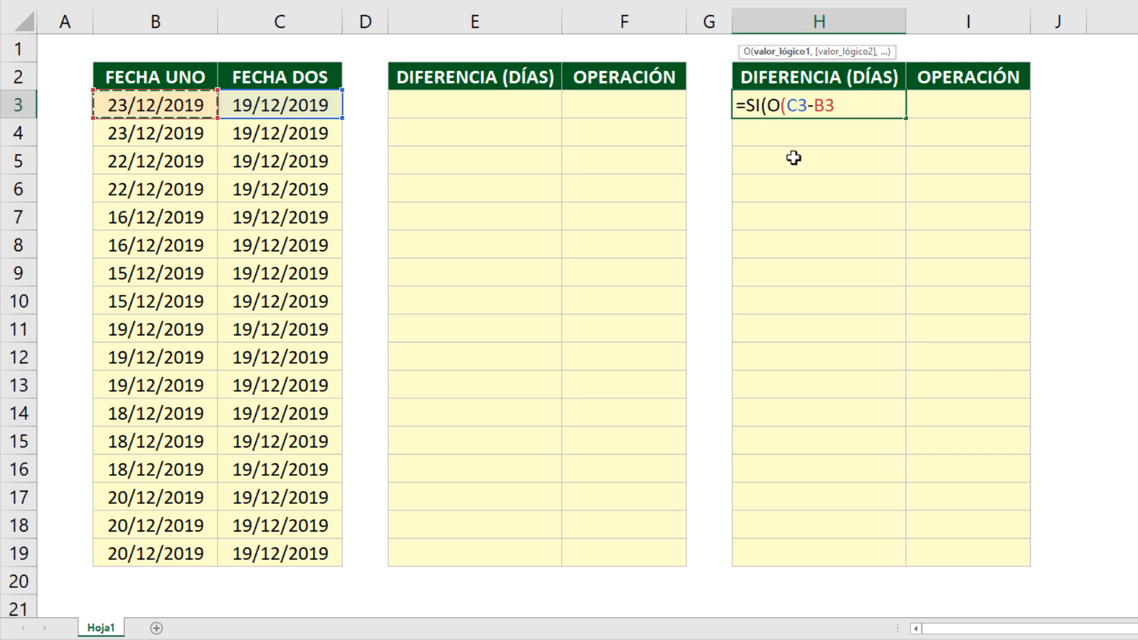
{"action": "type", "text": "="}
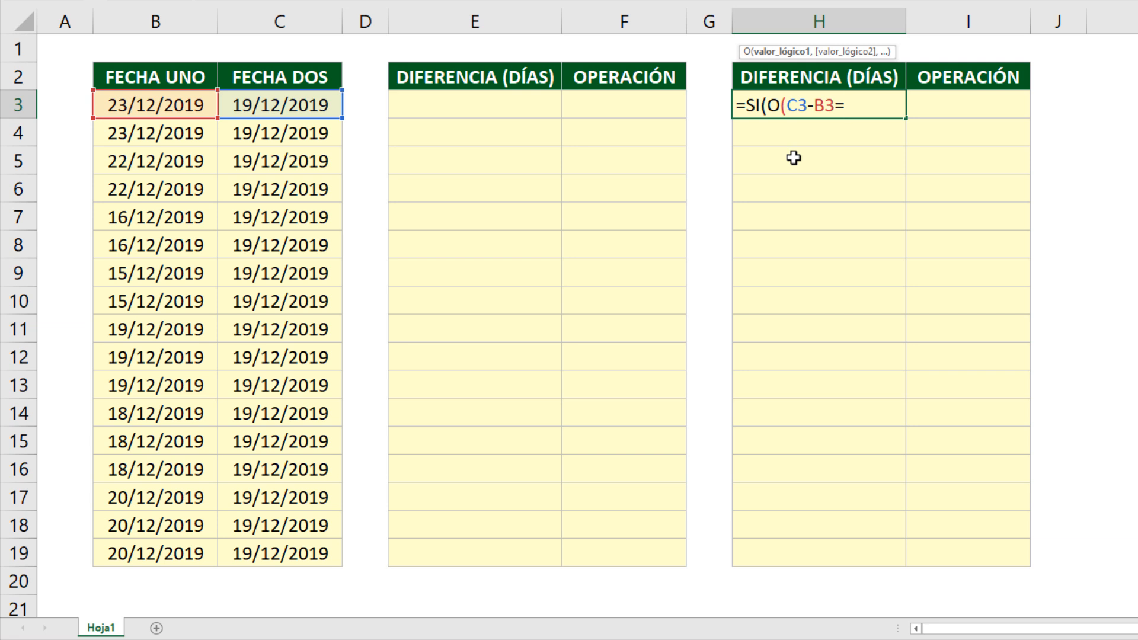
{"action": "type", "text": "1"}
Copy the C3-B3 expression and reuse it as the second O condition, C3-B3=-1, then close the O function
{"action": "left_click_drag", "start_coordinate": [835, 107], "coordinate": [787, 107]}
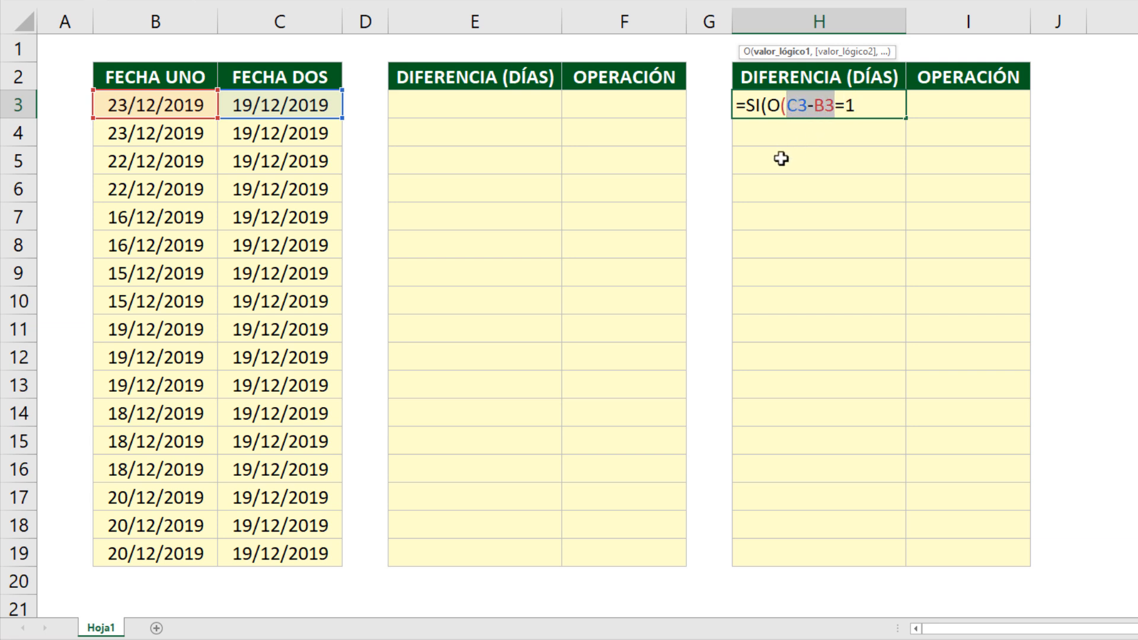
{"action": "key", "text": "ctrl+c"}
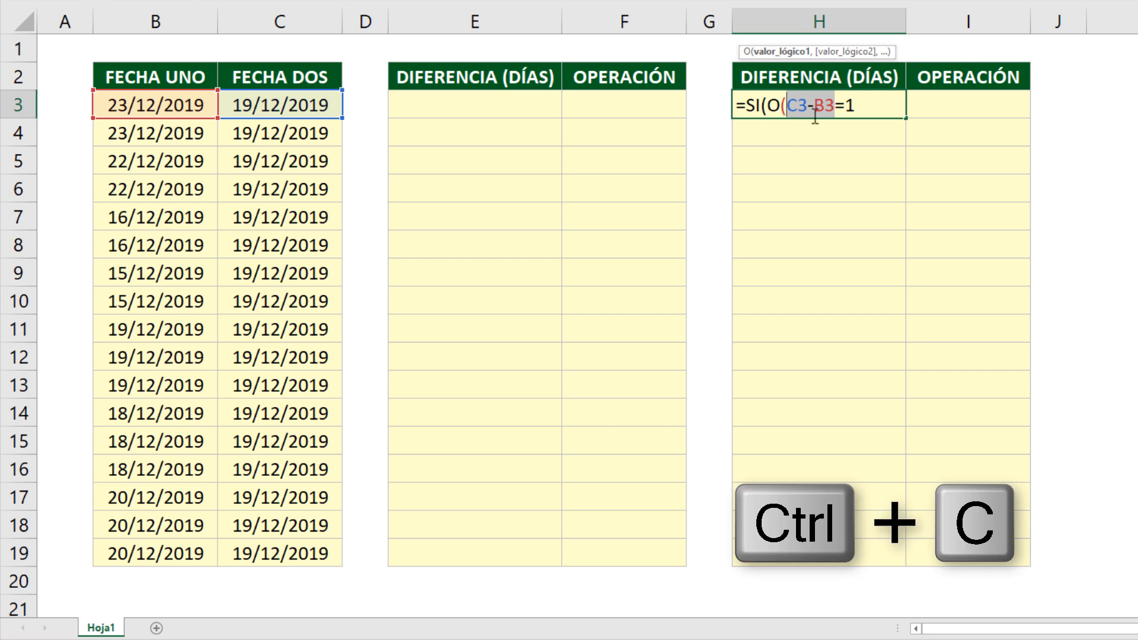
{"action": "left_click", "coordinate": [867, 108]}
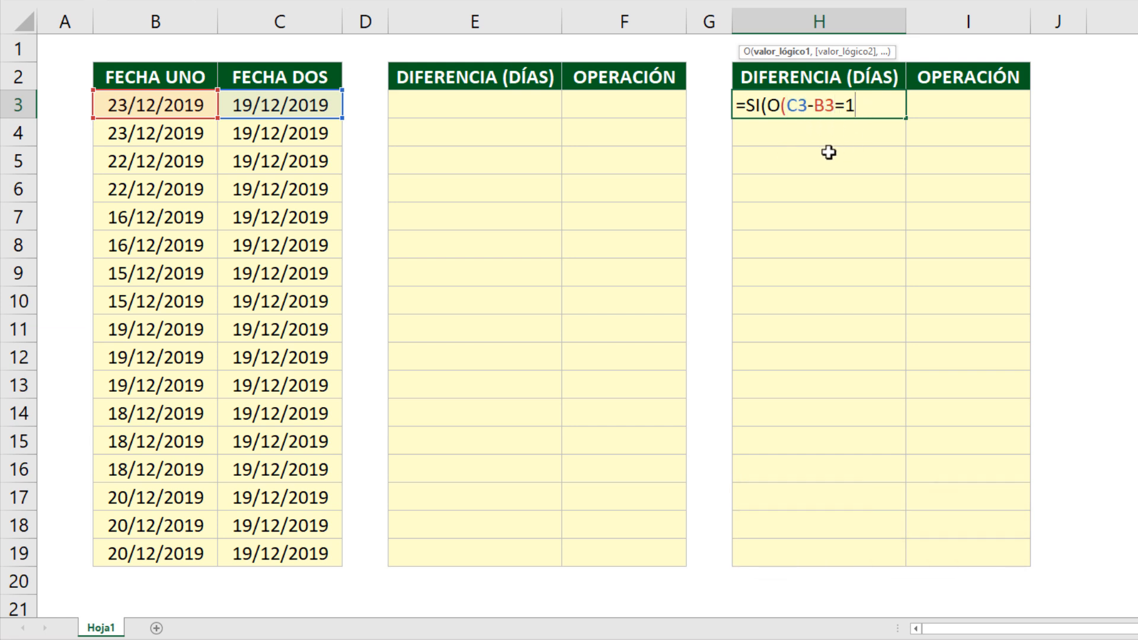
{"action": "type", "text": ","}
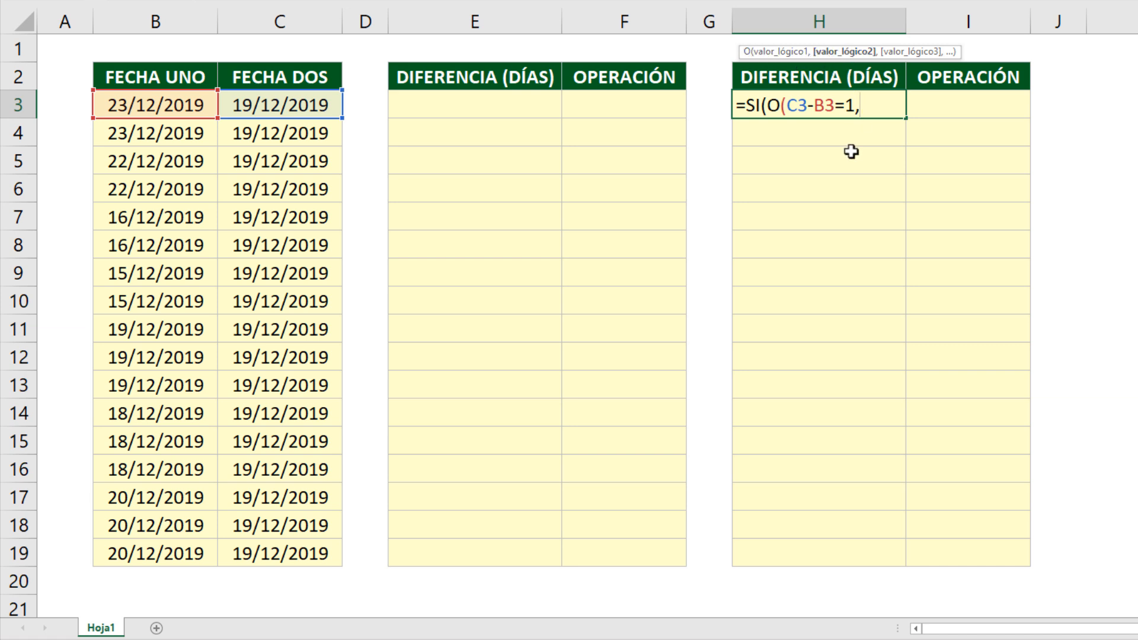
{"action": "key", "text": "ctrl+v"}
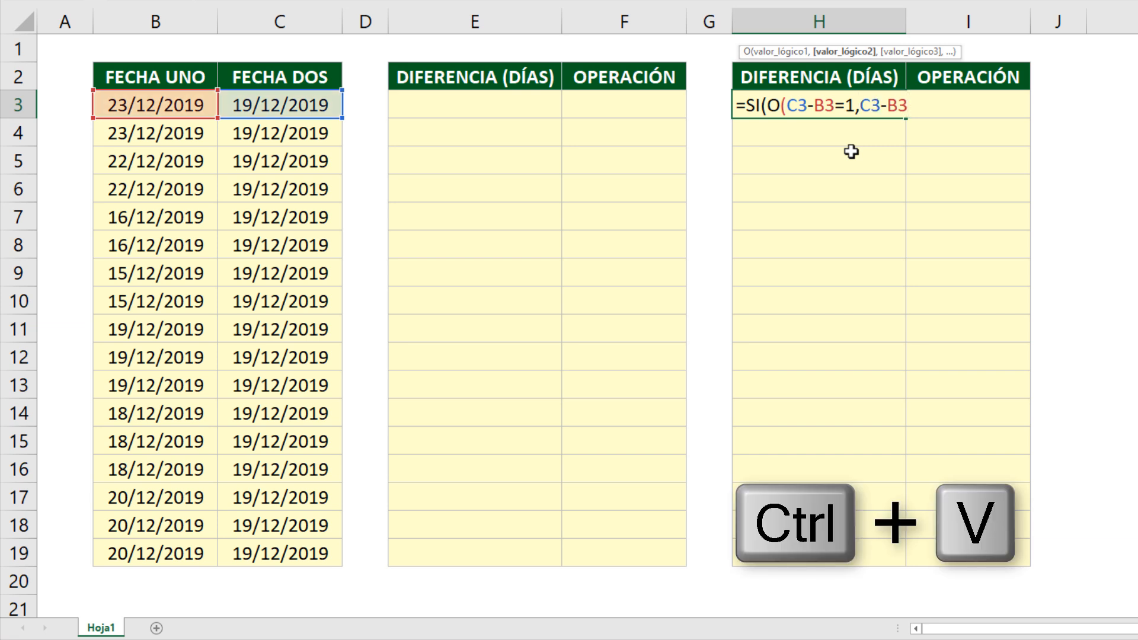
{"action": "type", "text": "=-1 "}
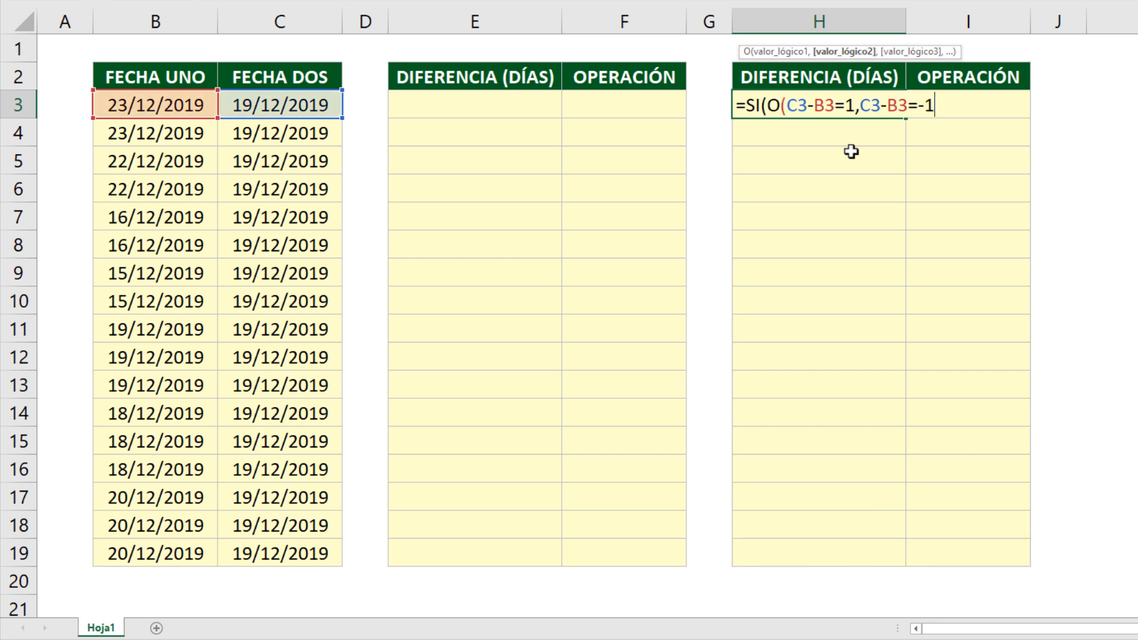
{"action": "type", "text": "),"}
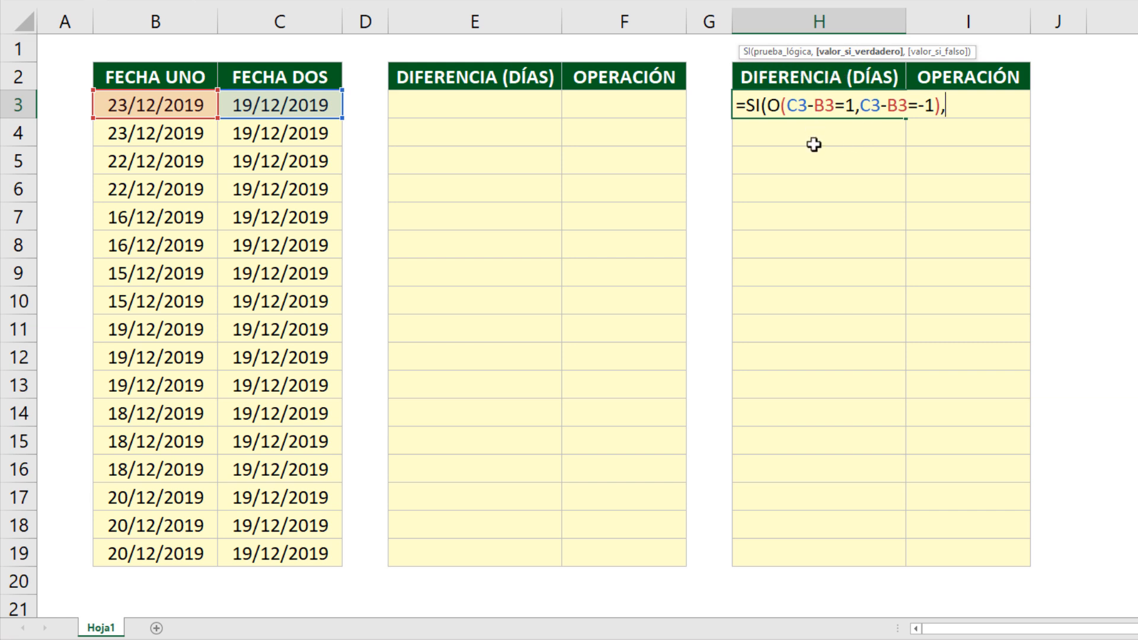
Set the SI function's true result in H3 to C3-B3&" día", reusing the copied subtraction
{"action": "key", "text": "ctrl+v"}
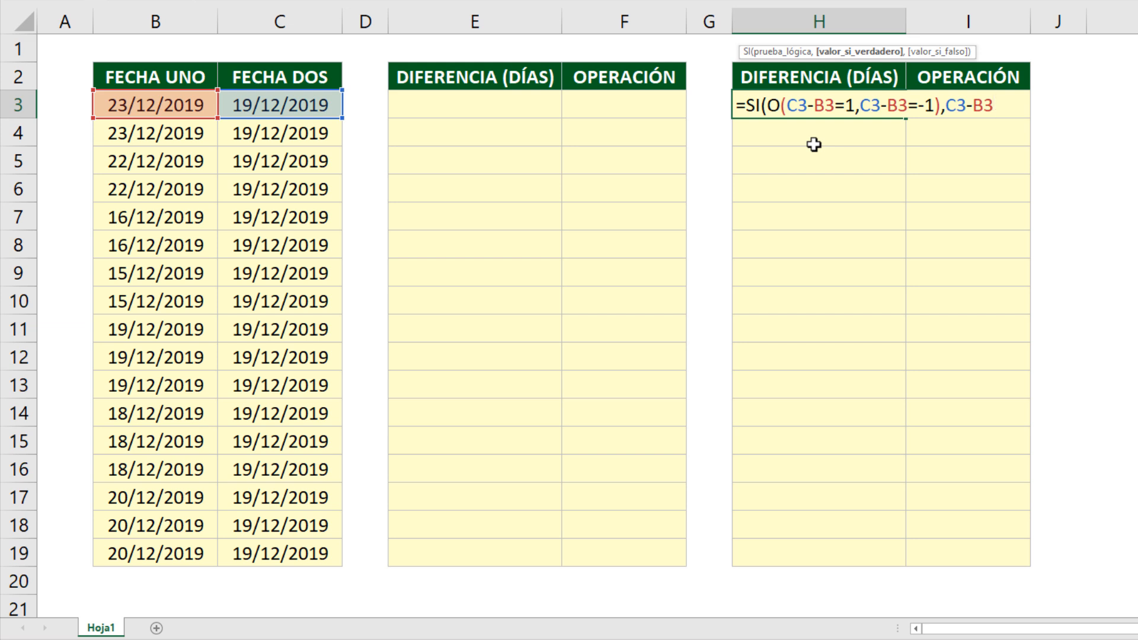
{"action": "type", "text": "&\" día"}
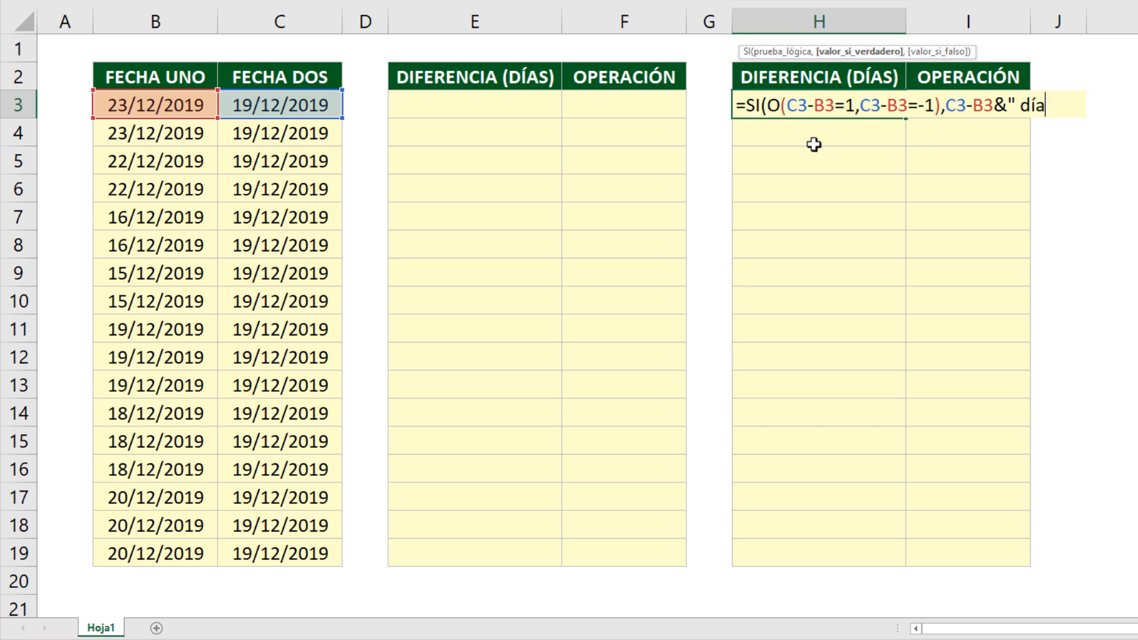
{"action": "type", "text": "\","}
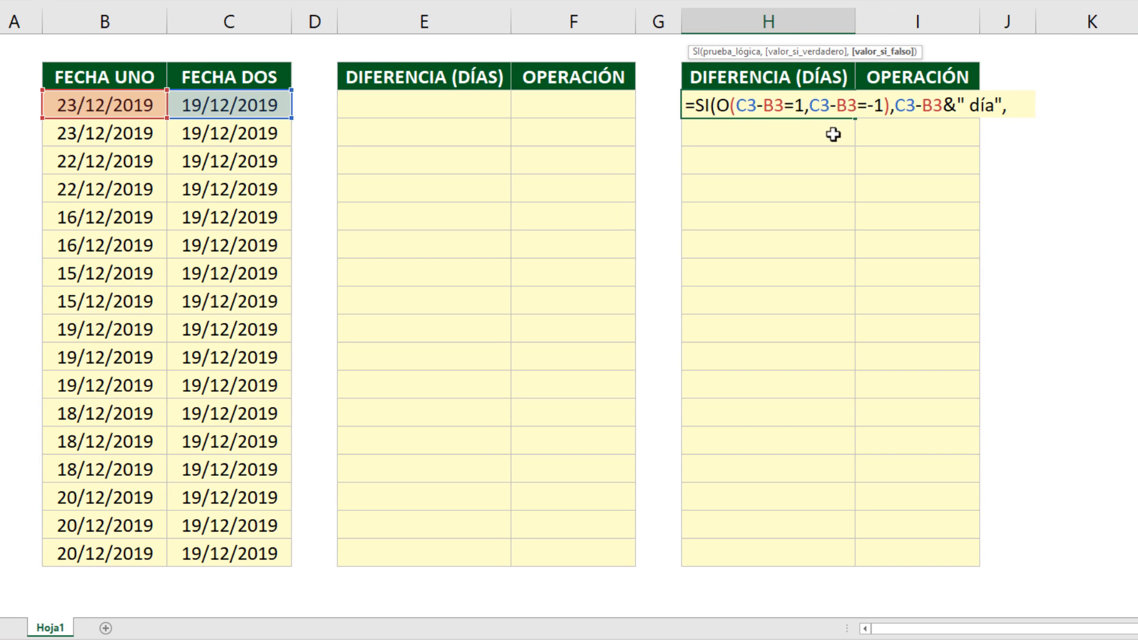
Set the SI function's false result to C3-B3&" días" and complete the formula in H3
{"action": "key", "text": "ctrl+v"}
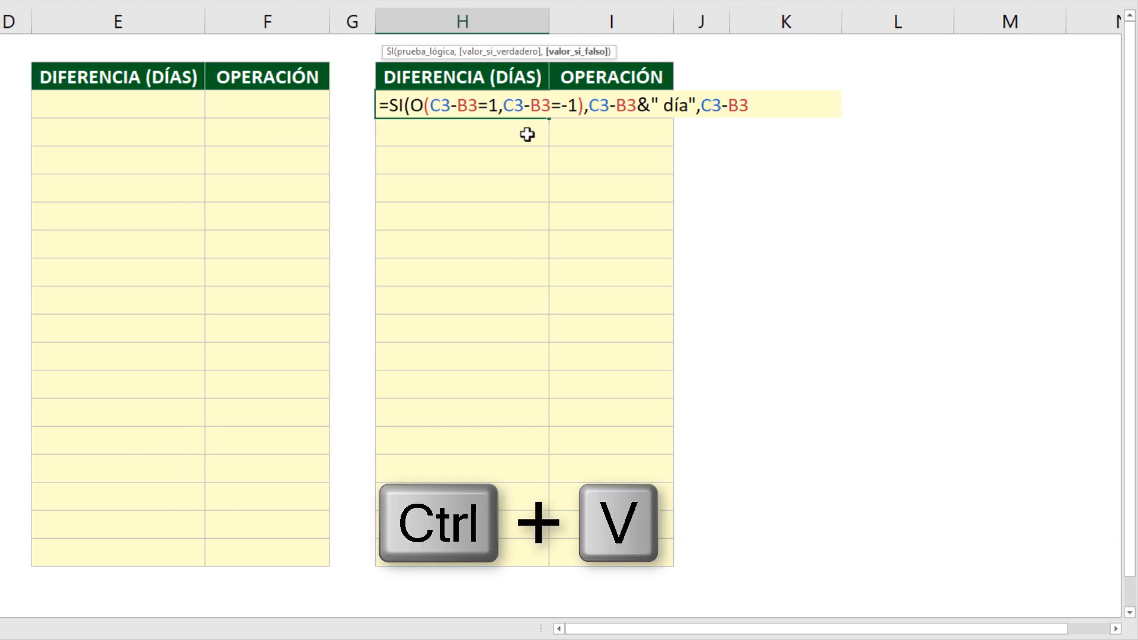
{"action": "type", "text": "\""}
{"action": "key", "text": "BackSpace"}
{"action": "type", "text": "&\""}
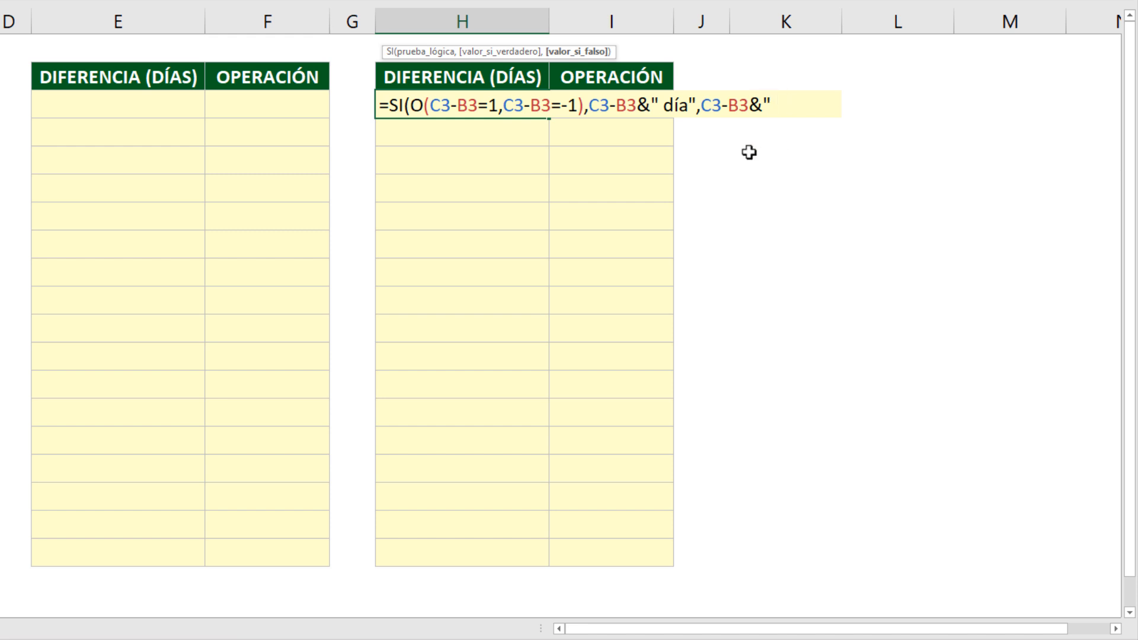
{"action": "type", "text": "días\")"}
{"action": "key", "text": "ctrl+Return"}
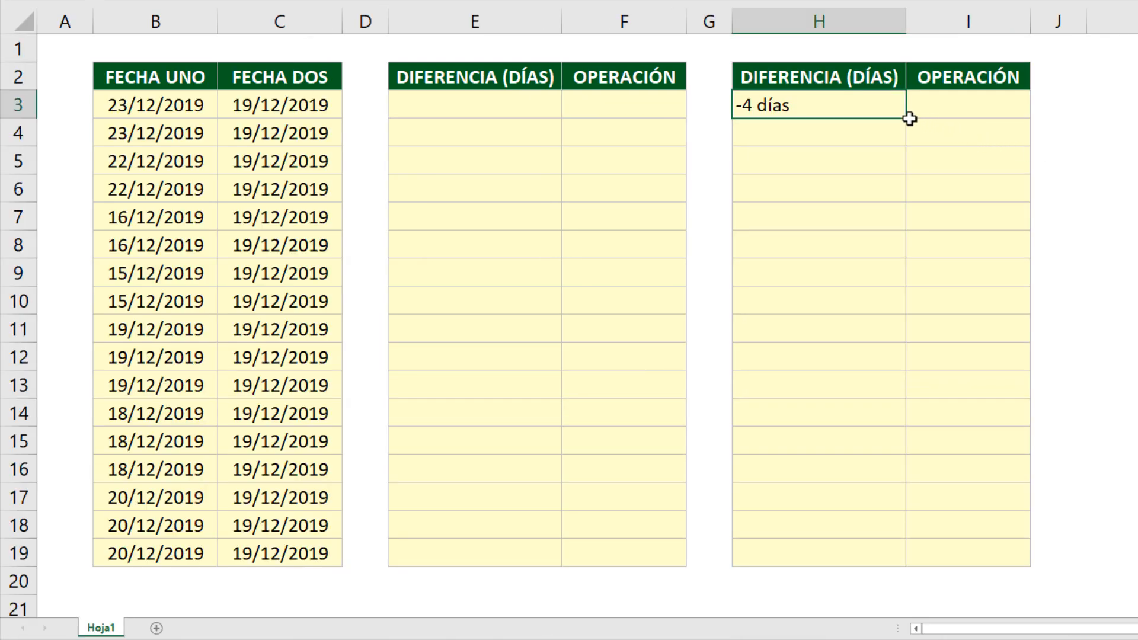
Fill the H3 formula down to H19 and check the singular and plural day labels in H13:H19
{"action": "left_click_drag", "start_coordinate": [906, 118], "coordinate": [858, 567]}
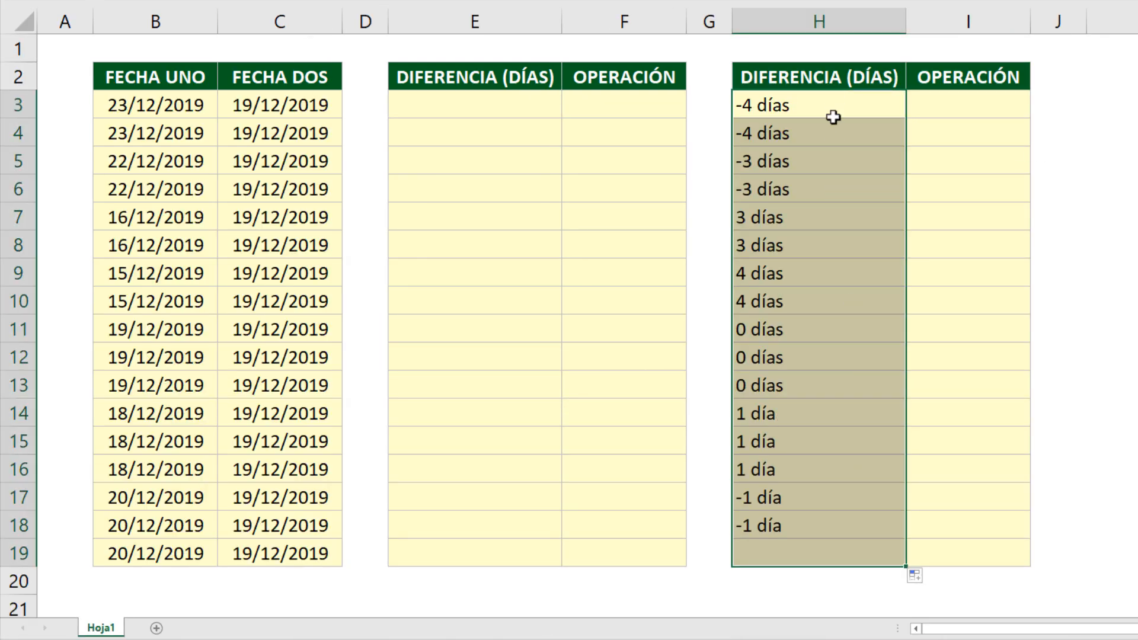
{"action": "left_click", "coordinate": [817, 389]}
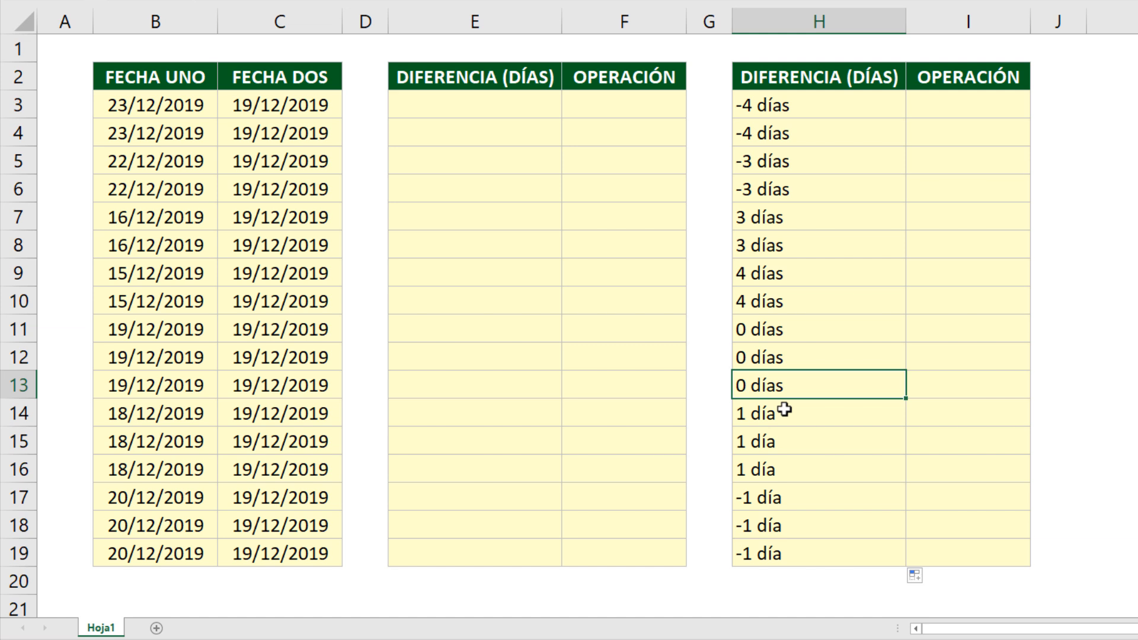
{"action": "left_click_drag", "start_coordinate": [785, 410], "coordinate": [786, 462]}
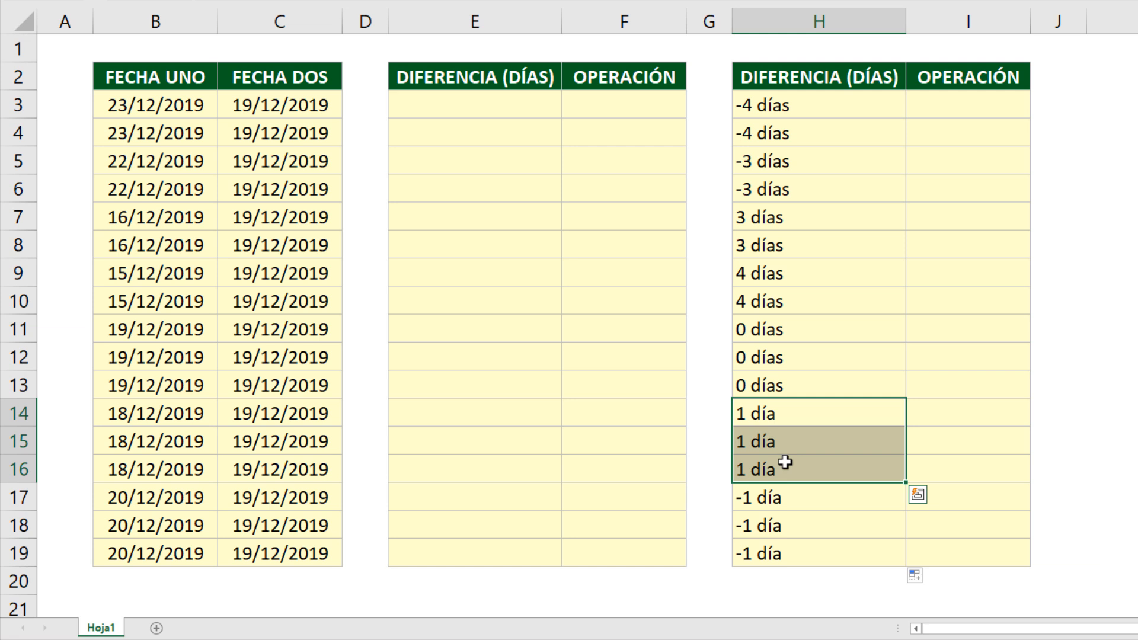
{"action": "left_click_drag", "start_coordinate": [770, 495], "coordinate": [770, 557]}
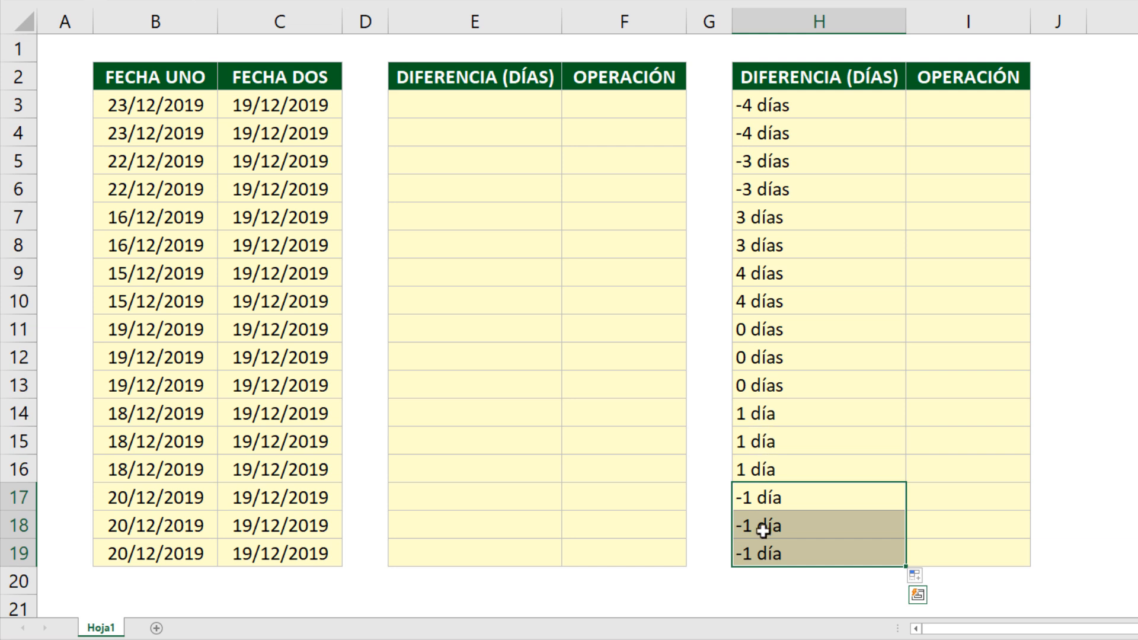
Review the formula in H3 without changing it
{"action": "left_click", "coordinate": [933, 107]}
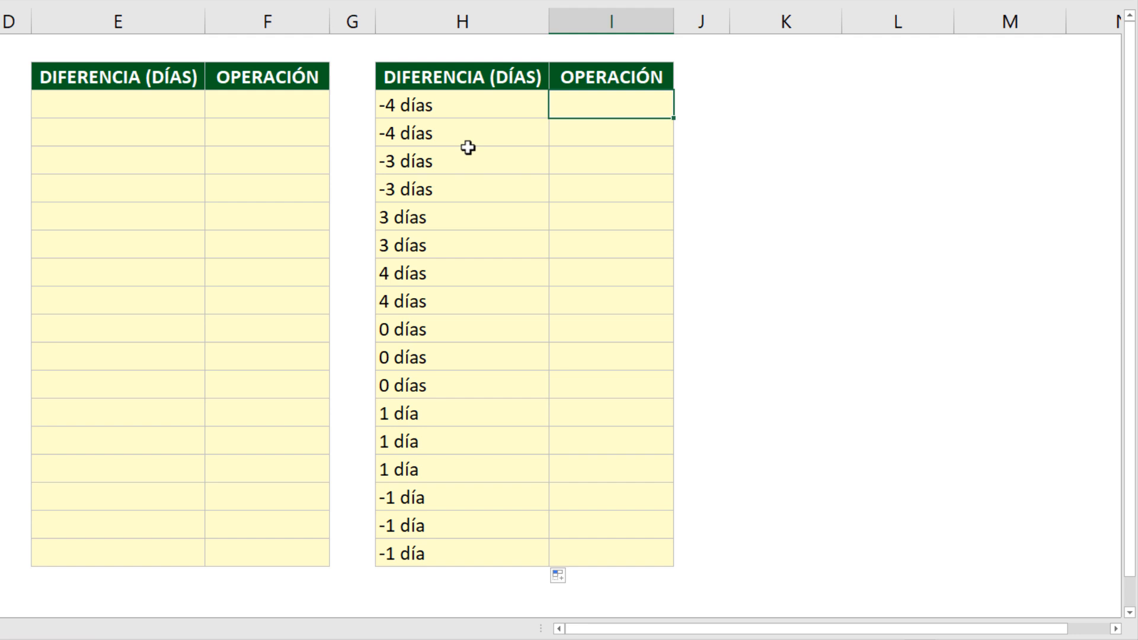
{"action": "left_click", "coordinate": [444, 112]}
{"action": "key", "text": "F2"}
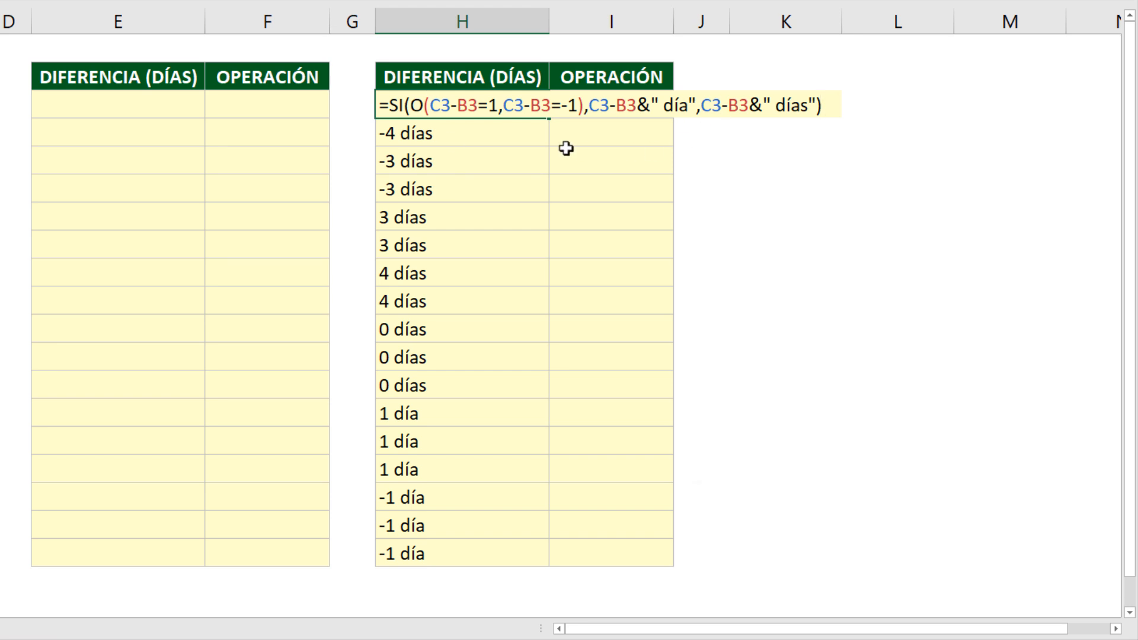
{"action": "key", "text": "Escape"}
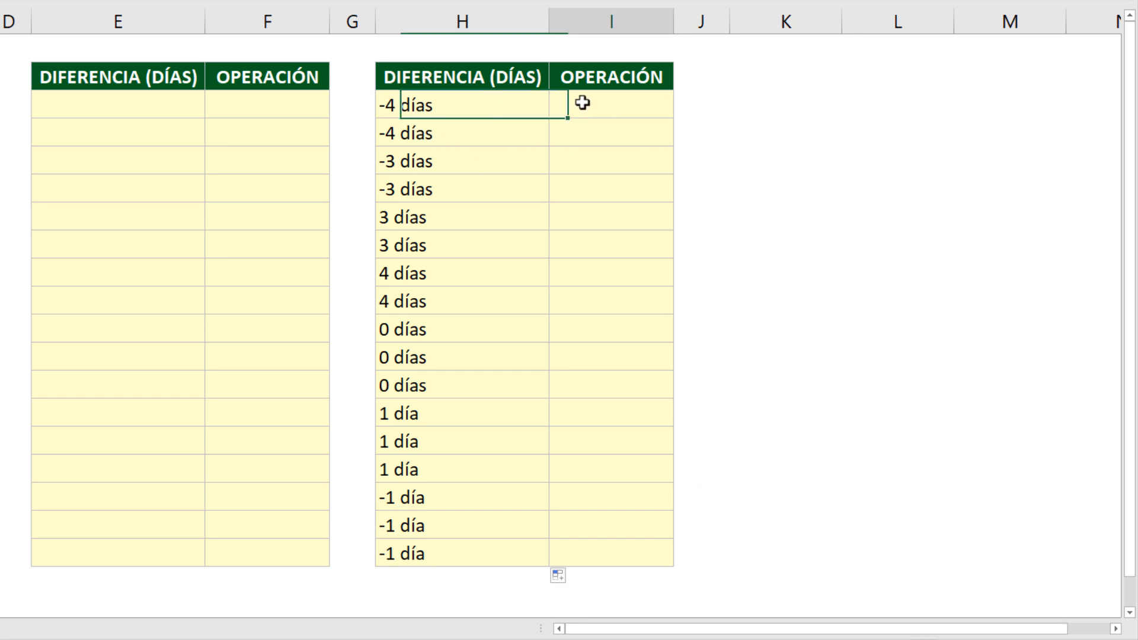
Enter =H3+1 in I3 of the OPERACIÓN column and fill it down to I19
{"action": "left_click", "coordinate": [584, 101]}
{"action": "type", "text": "="}
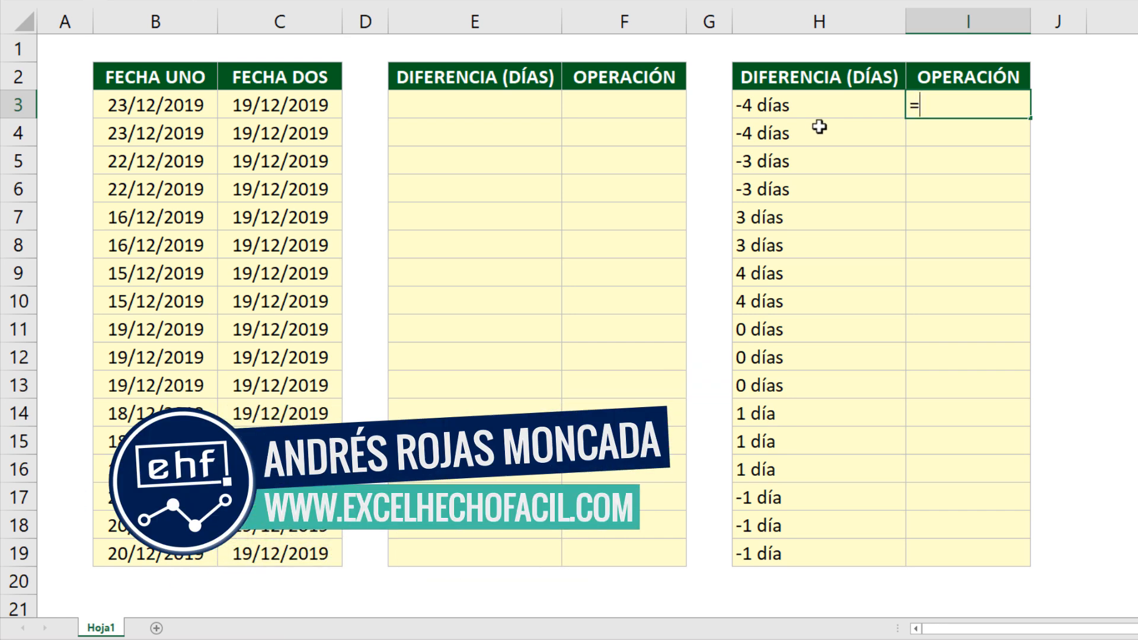
{"action": "left_click", "coordinate": [800, 106]}
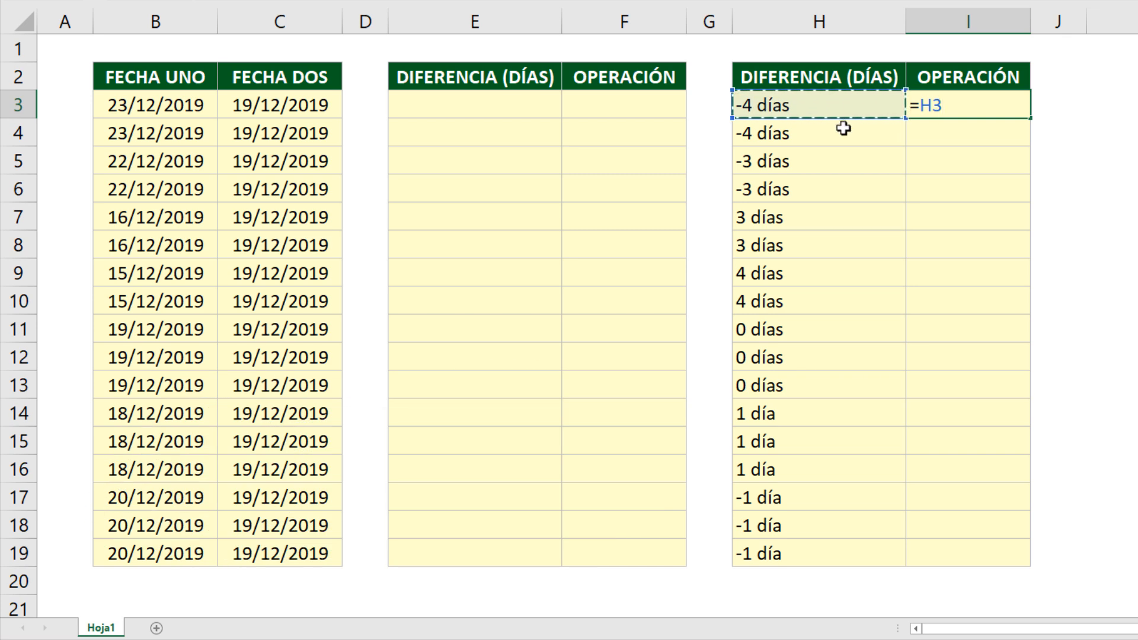
{"action": "type", "text": "+1"}
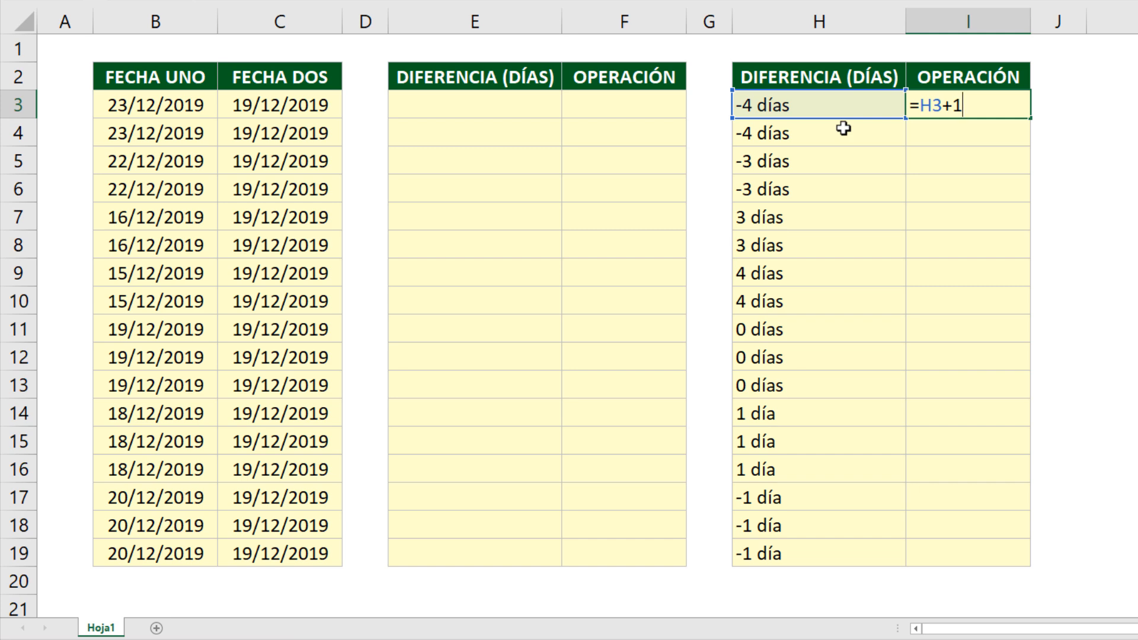
{"action": "key", "text": "ctrl+Return"}
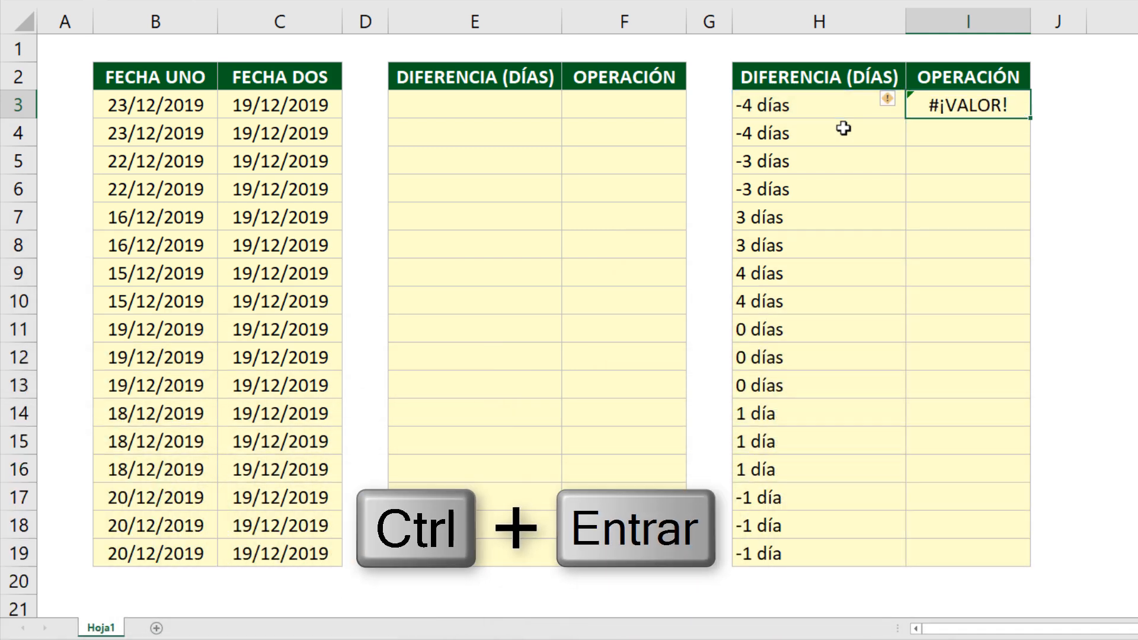
{"action": "left_click_drag", "start_coordinate": [1032, 118], "coordinate": [1028, 557]}
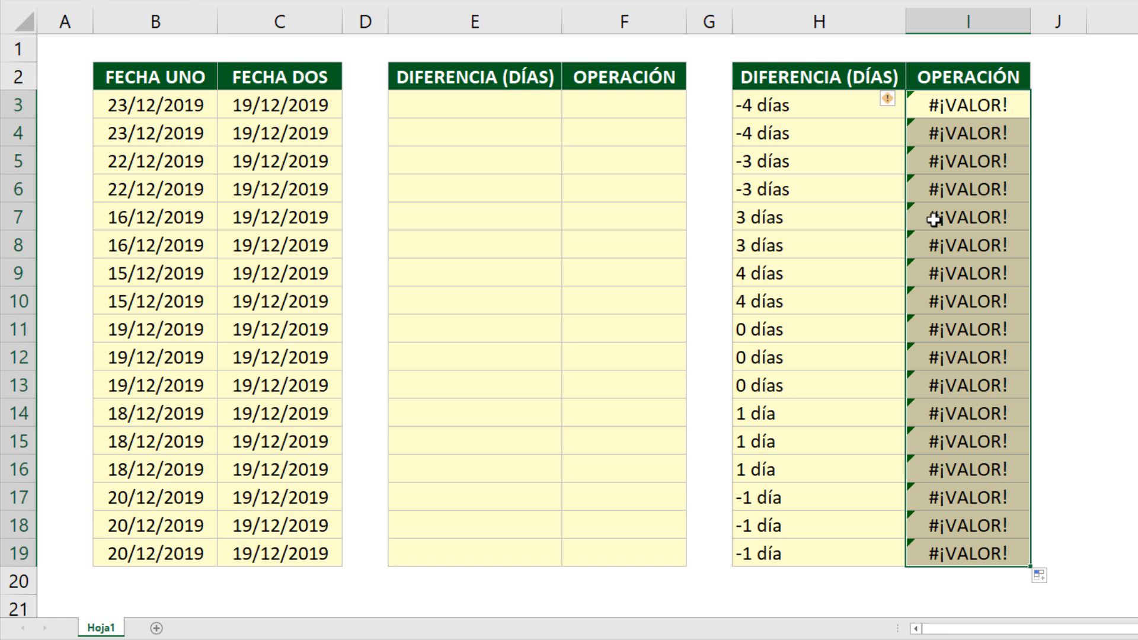
Enter =C3-B3 in E3 of the first DIFERENCIA (DÍAS) column and fill it down to E19
{"action": "left_click", "coordinate": [507, 104]}
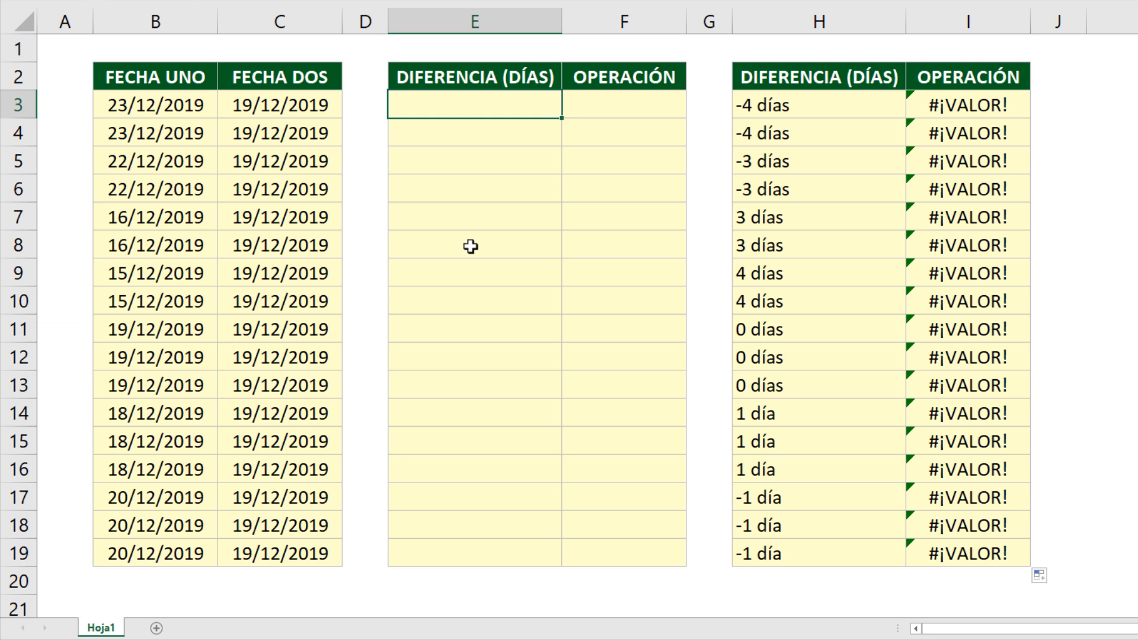
{"action": "type", "text": "="}
{"action": "left_click", "coordinate": [326, 106]}
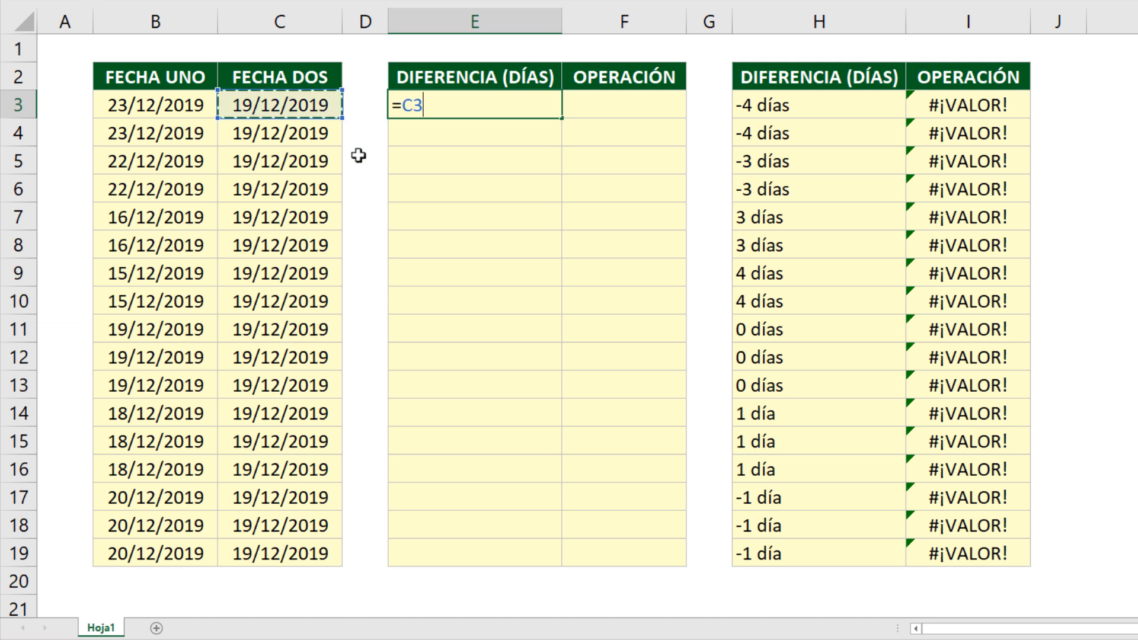
{"action": "type", "text": "-"}
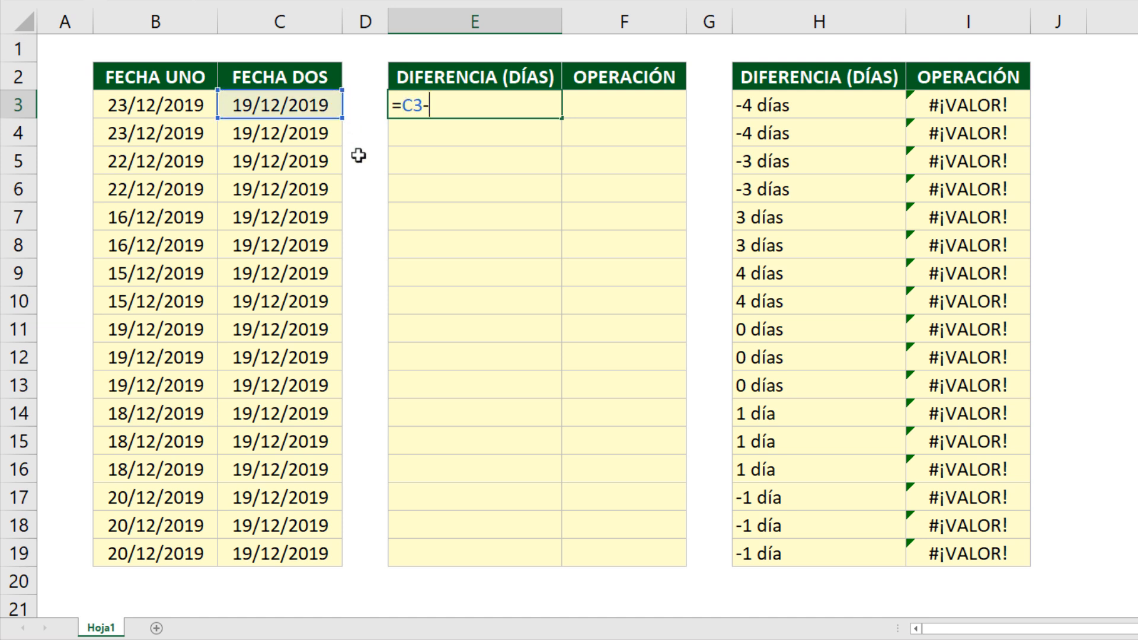
{"action": "left_click", "coordinate": [165, 104]}
{"action": "key", "text": "ctrl+Return"}
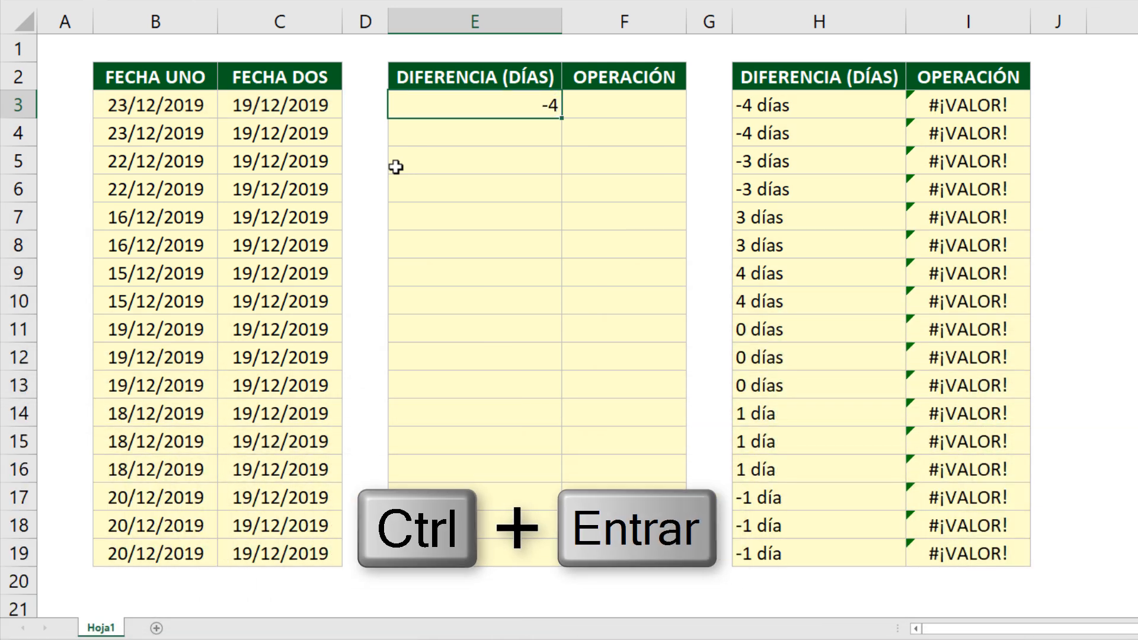
{"action": "left_click_drag", "start_coordinate": [558, 119], "coordinate": [528, 566]}
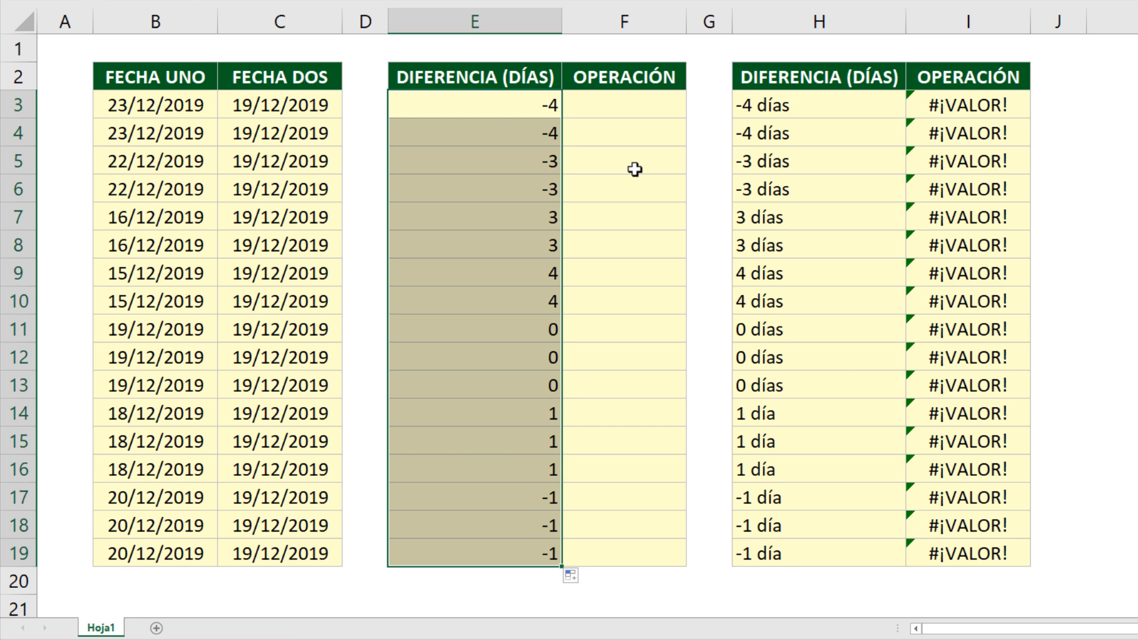
Start a custom number format for E3:E19, replacing General with the section [=1]0" día"; for the value 1
{"action": "key", "text": "ctrl+1"}
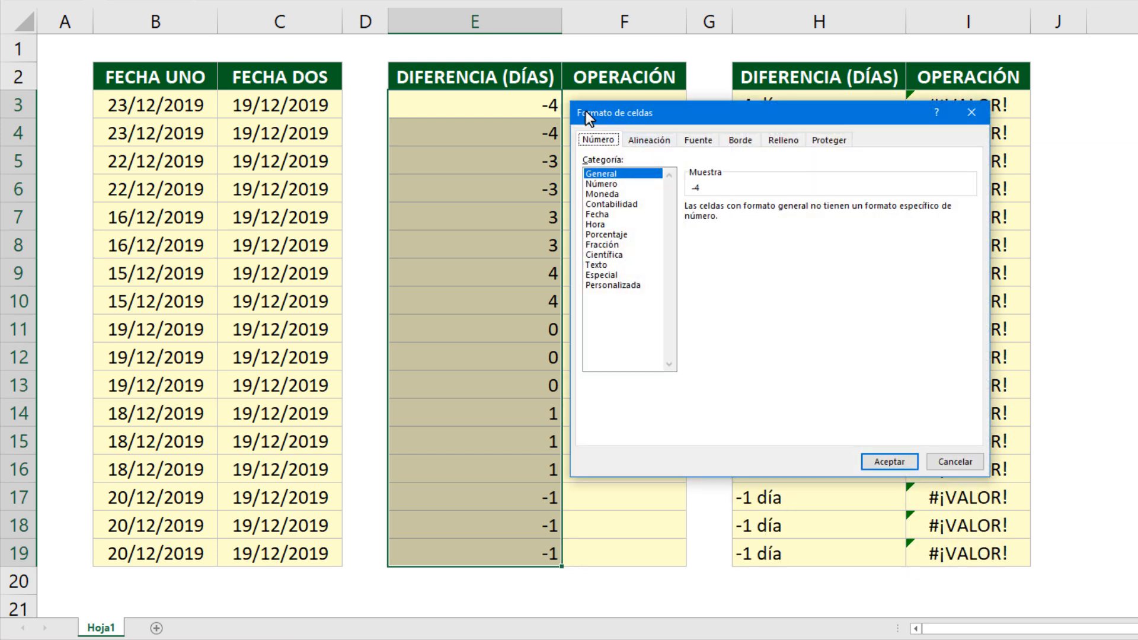
{"action": "left_click", "coordinate": [624, 286]}
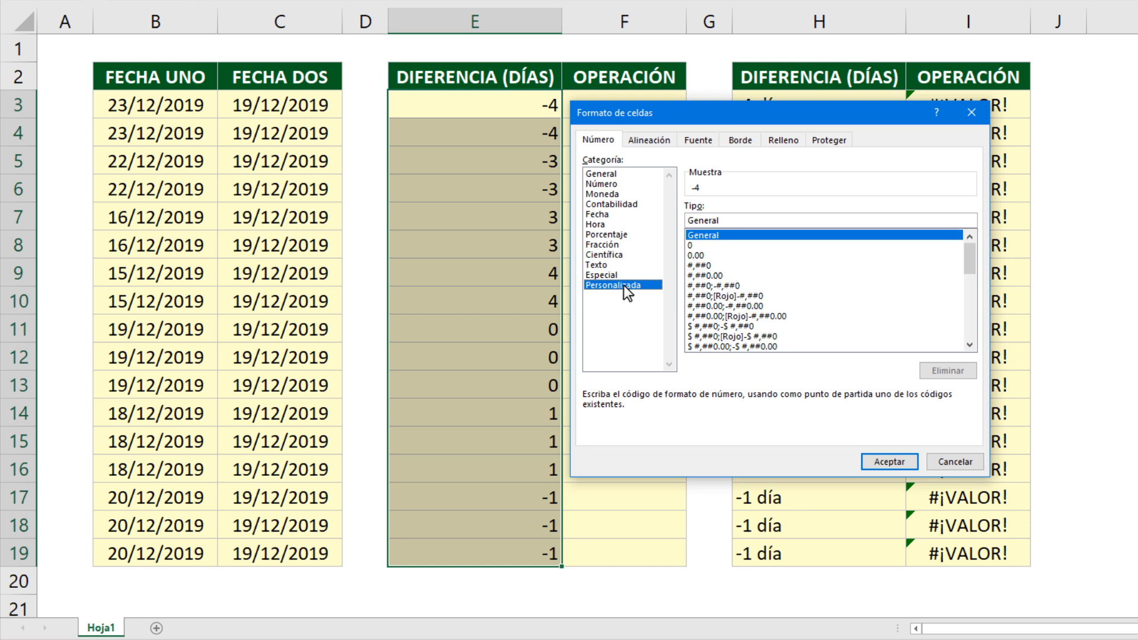
{"action": "left_click_drag", "start_coordinate": [720, 220], "coordinate": [674, 218]}
{"action": "key", "text": "Delete"}
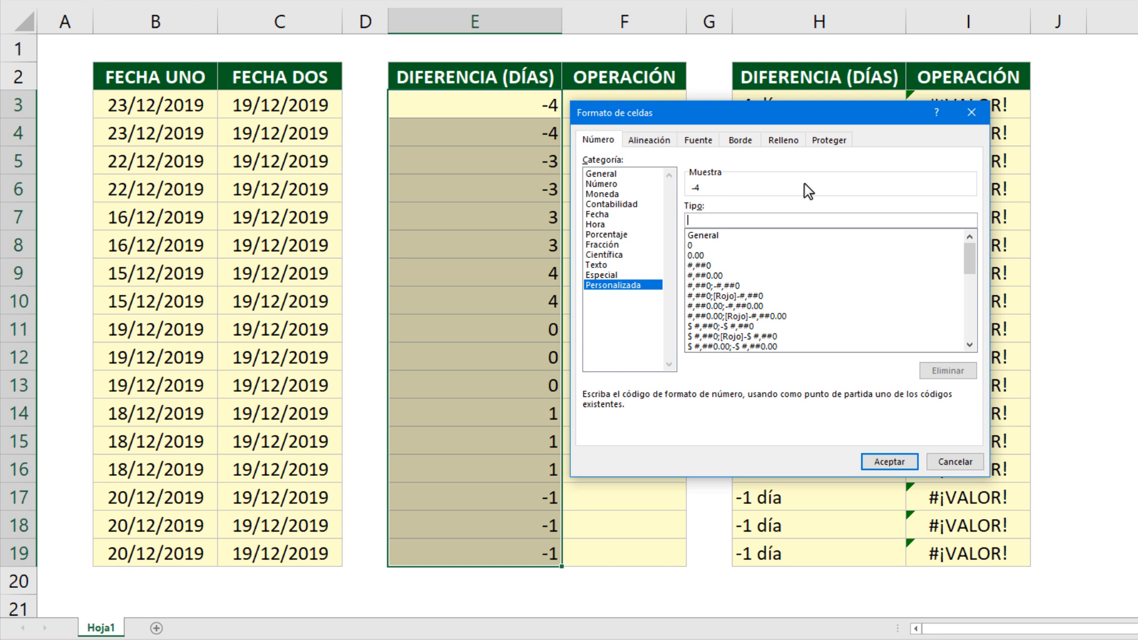
{"action": "type", "text": "["}
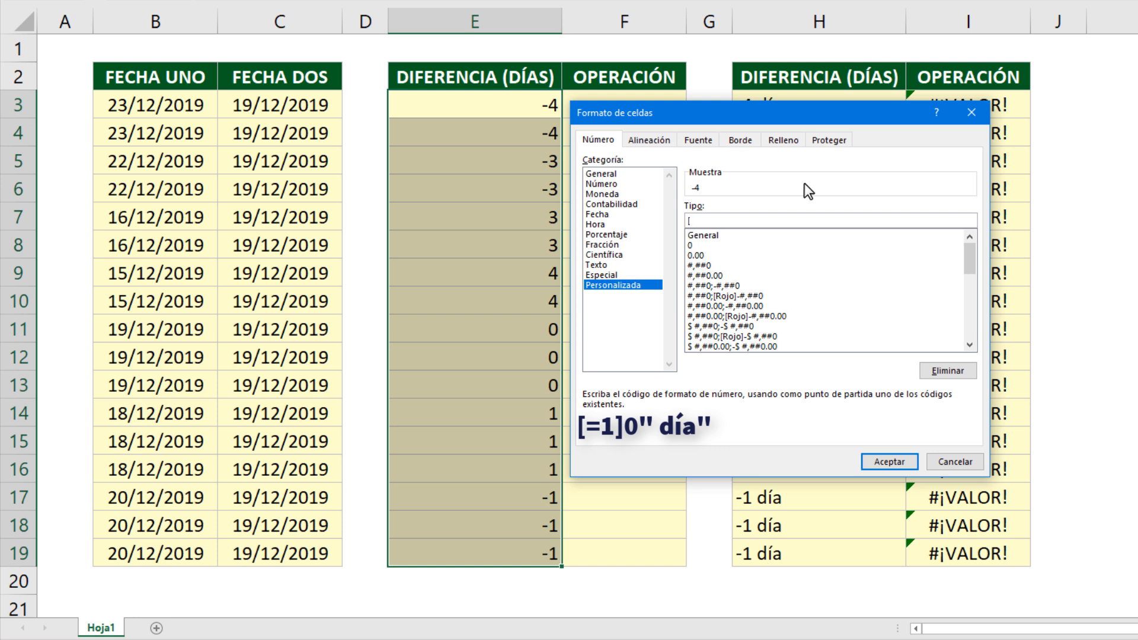
{"action": "type", "text": "="}
{"action": "type", "text": "1]"}
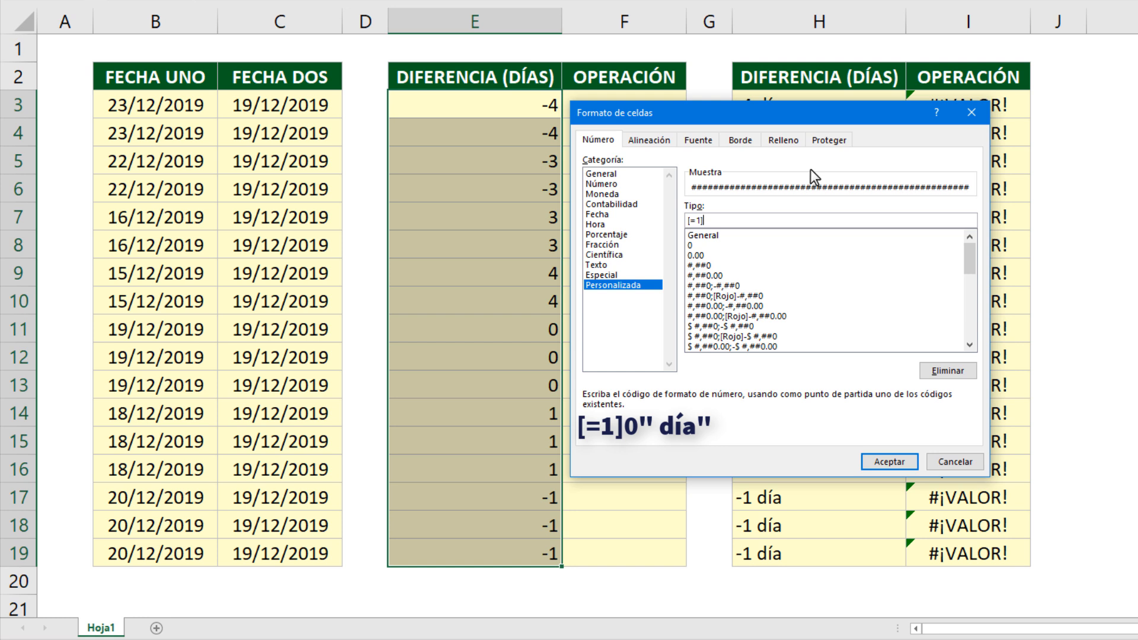
{"action": "type", "text": "0"}
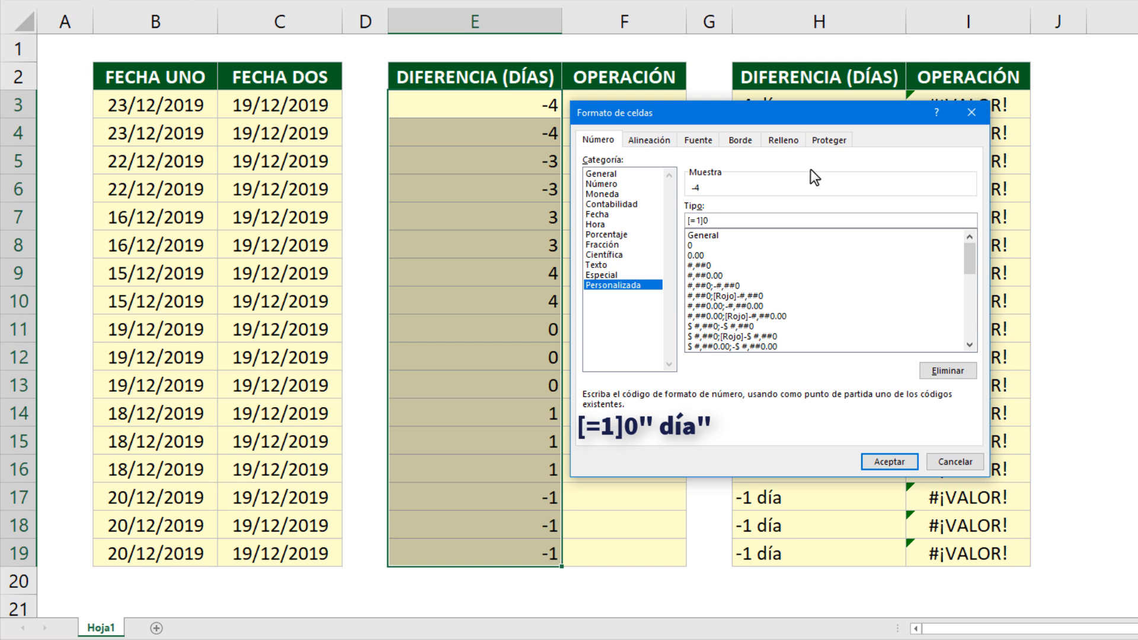
{"action": "type", "text": "\" día\""}
{"action": "type", "text": ";"}
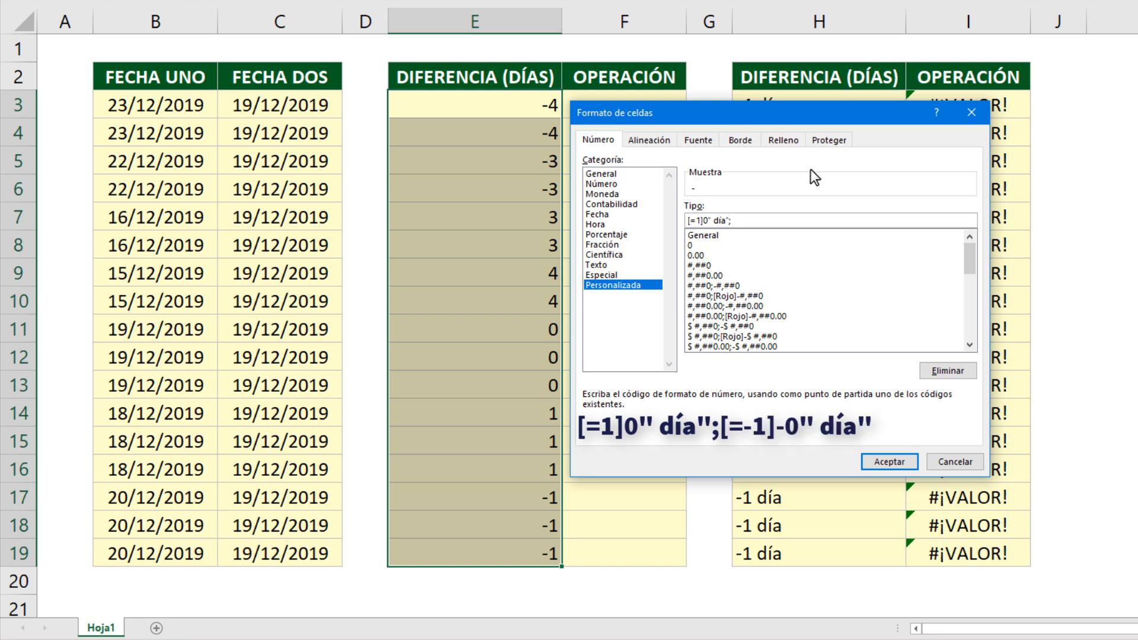
Add the section [=-1]-0" día"; to the custom format for the value -1
{"action": "type", "text": "[=-1]"}
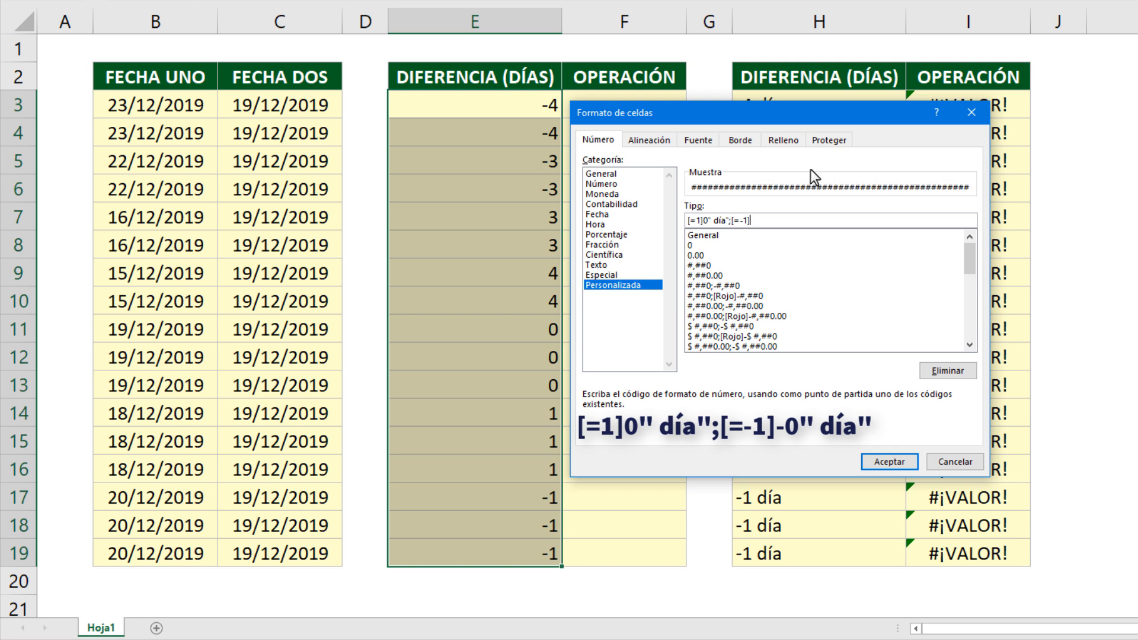
{"action": "type", "text": "-0\" día\""}
{"action": "type", "text": ";"}
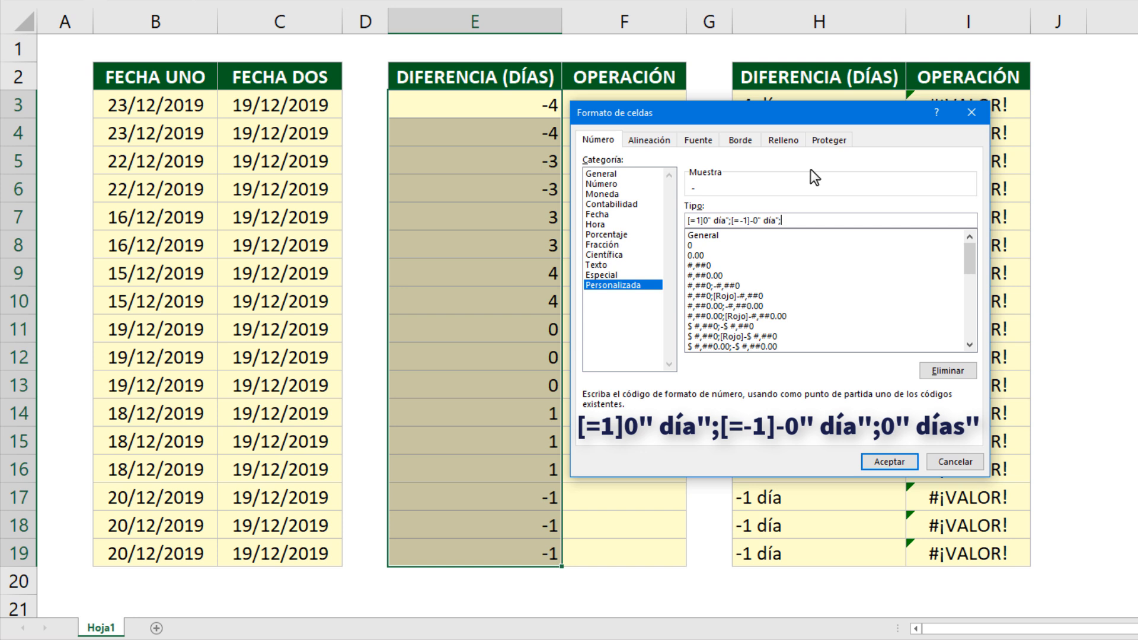
Complete the custom format with 0" días", apply it to E3:E19 and check the plural and singular labels
{"action": "type", "text": "0"}
{"action": "type", "text": "\""}
{"action": "type", "text": " d´pi"}
{"action": "key", "text": "BackSpace"}
{"action": "key", "text": "BackSpace"}
{"action": "key", "text": "BackSpace"}
{"action": "type", "text": "ías\""}
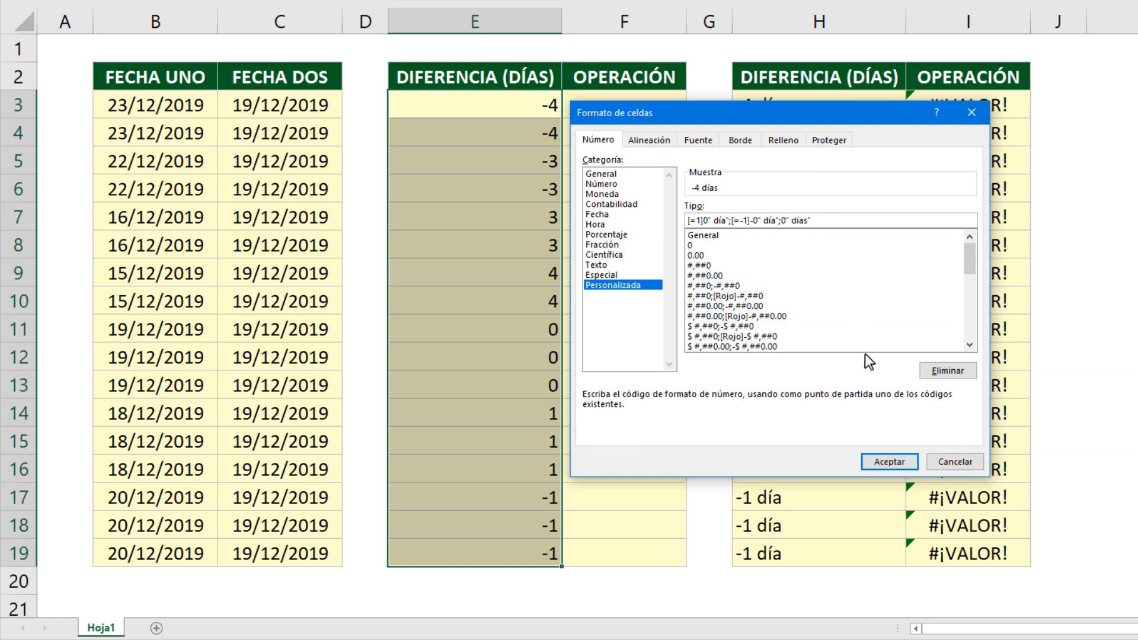
{"action": "left_click", "coordinate": [866, 456]}
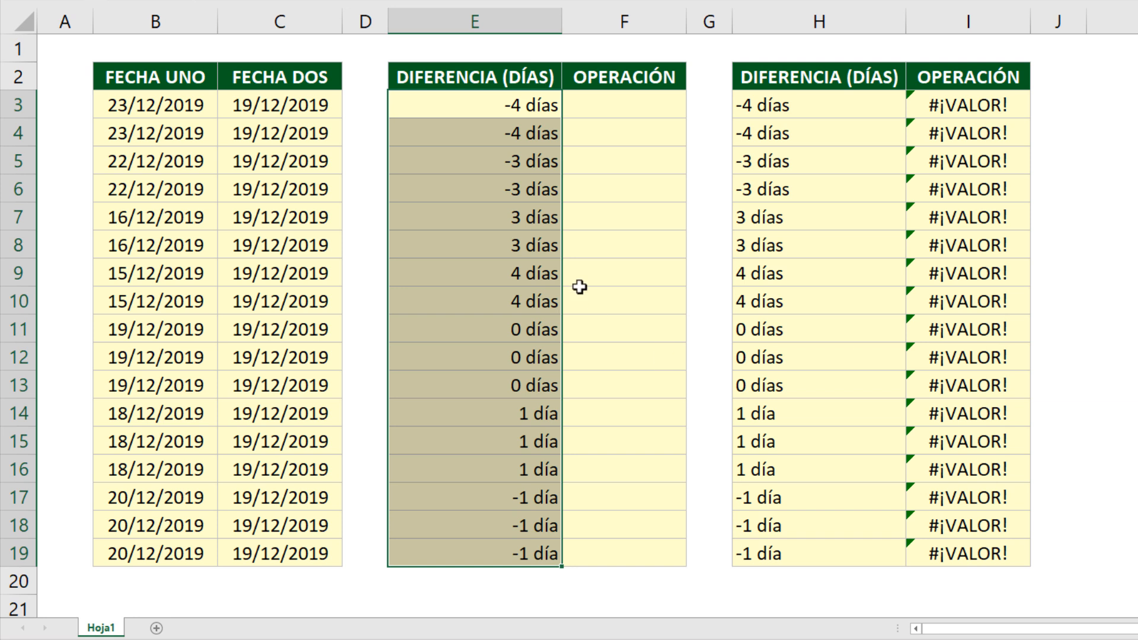
{"action": "left_click_drag", "start_coordinate": [520, 107], "coordinate": [522, 389]}
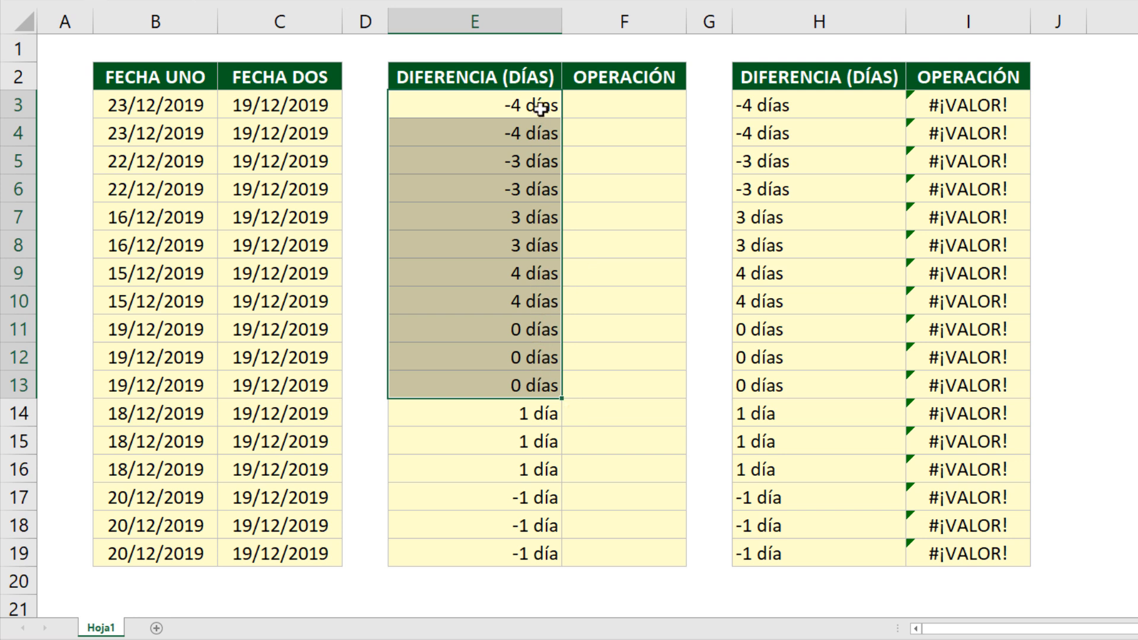
{"action": "left_click_drag", "start_coordinate": [527, 409], "coordinate": [528, 552]}
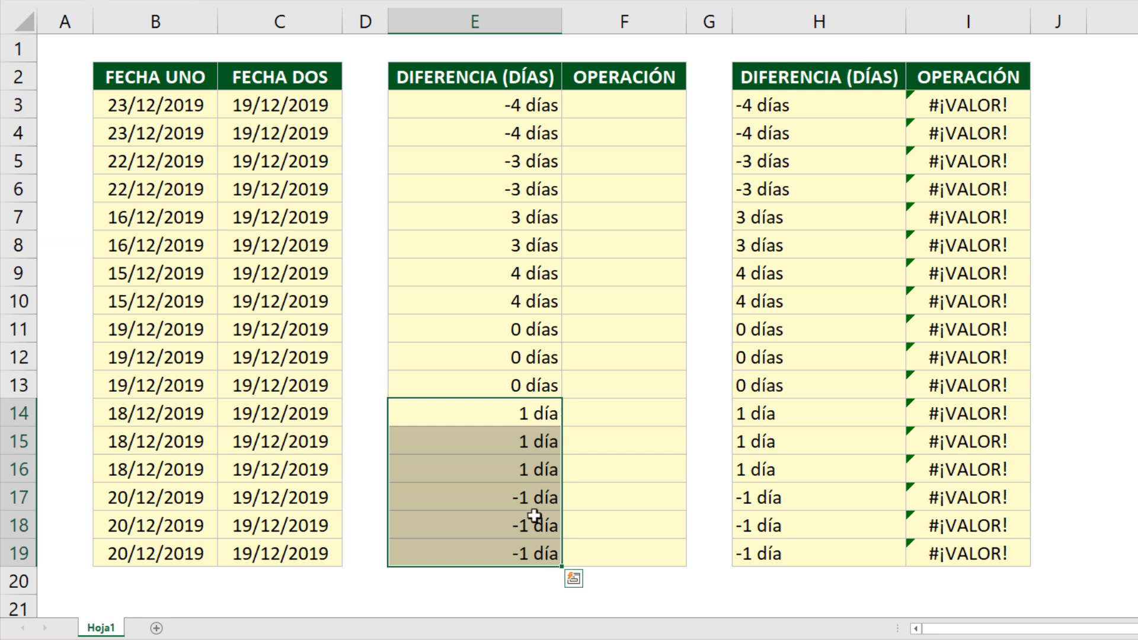
Enter =E3+1 in F3 of the first OPERACIÓN column and fill it down to F19
{"action": "left_click", "coordinate": [603, 107]}
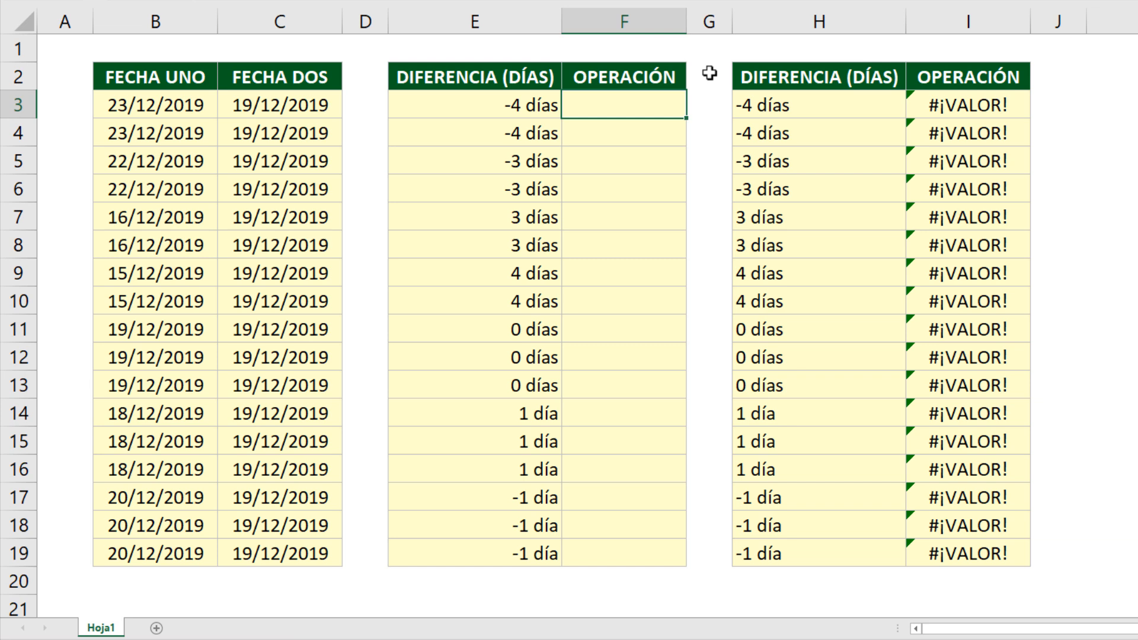
{"action": "type", "text": "="}
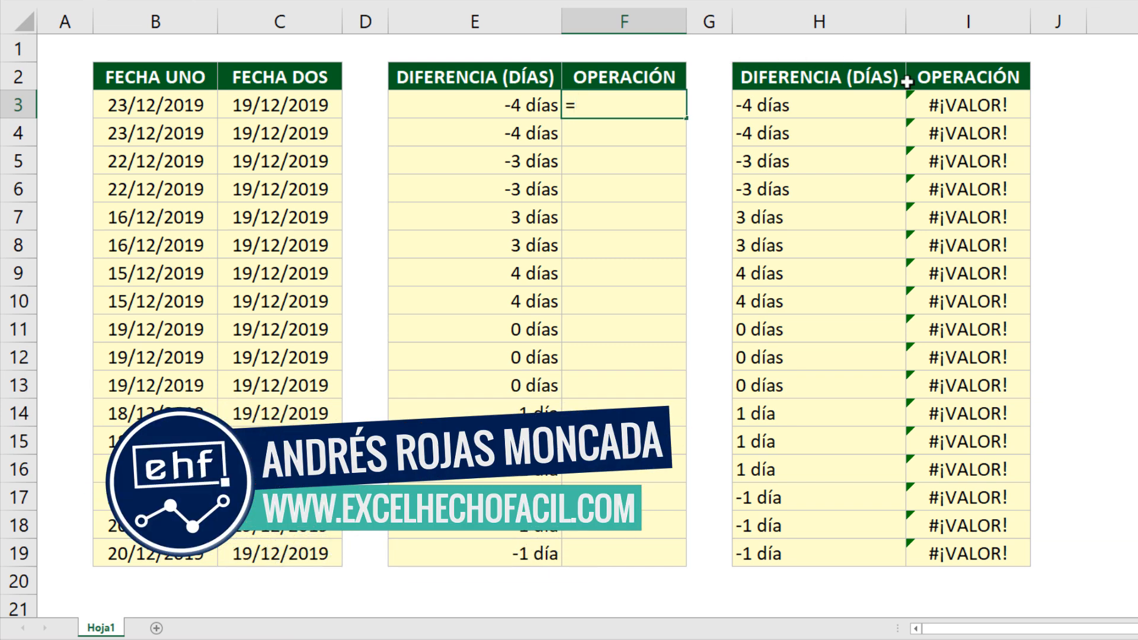
{"action": "left_click", "coordinate": [499, 108]}
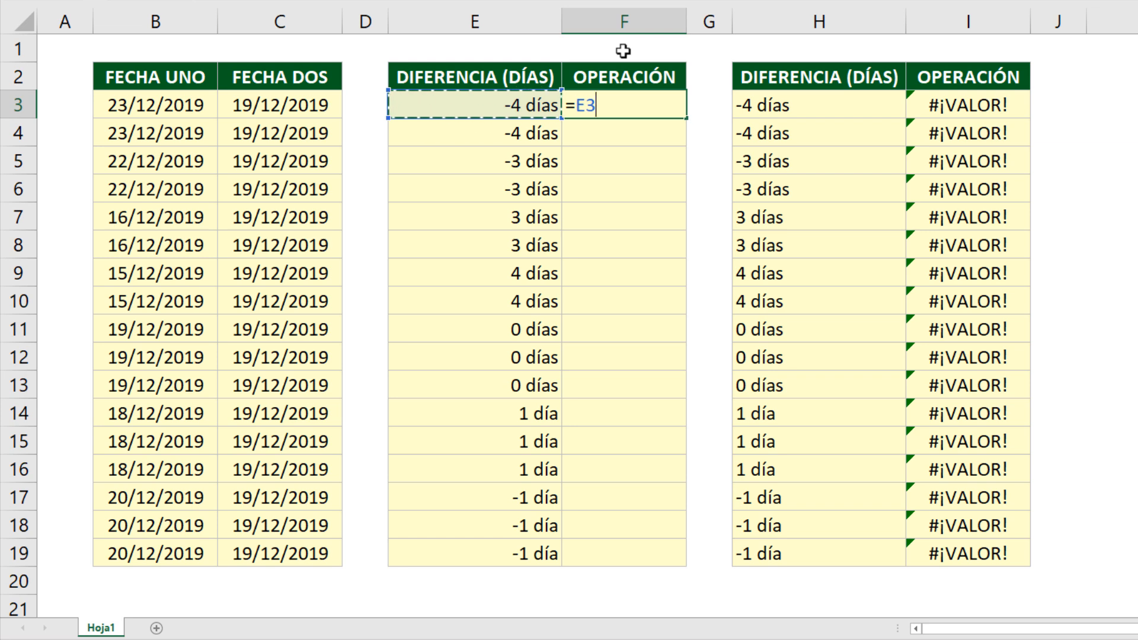
{"action": "type", "text": "+1"}
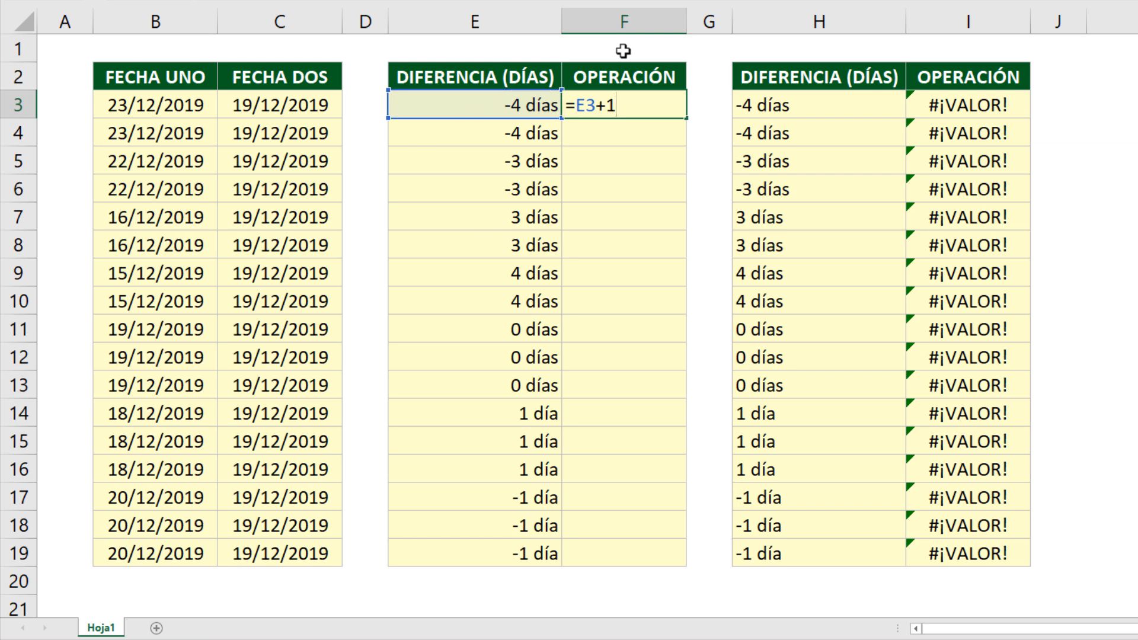
{"action": "key", "text": "ctrl+Return"}
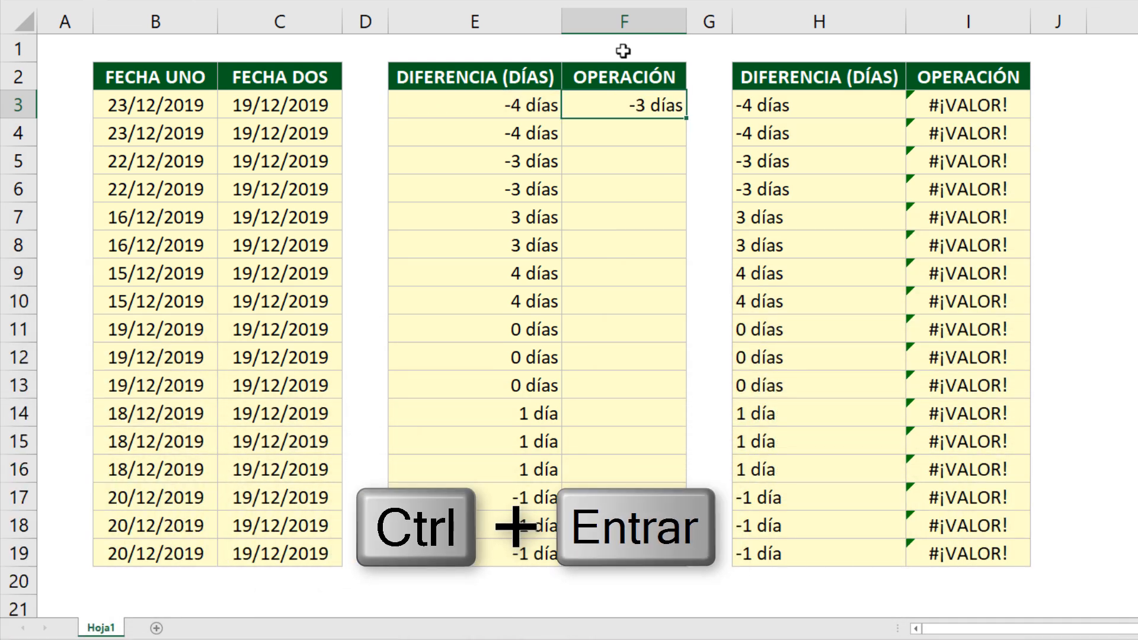
{"action": "double_click", "coordinate": [687, 120]}
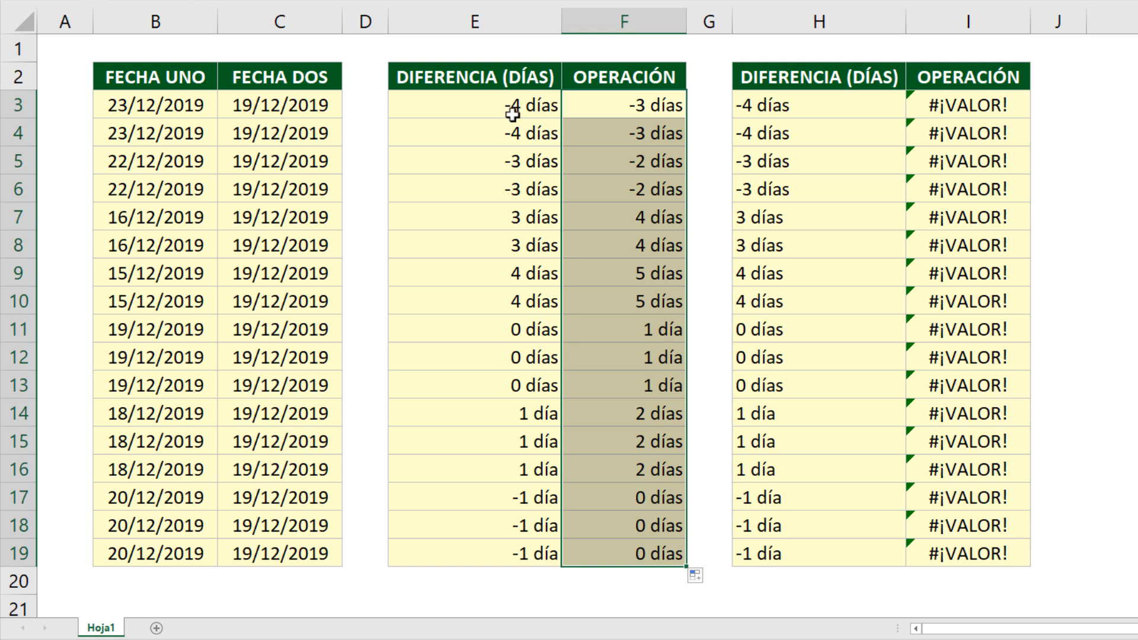
Set the number format of the OPERACIÓN results in F3:F19 to General
{"action": "left_click", "coordinate": [617, 107]}
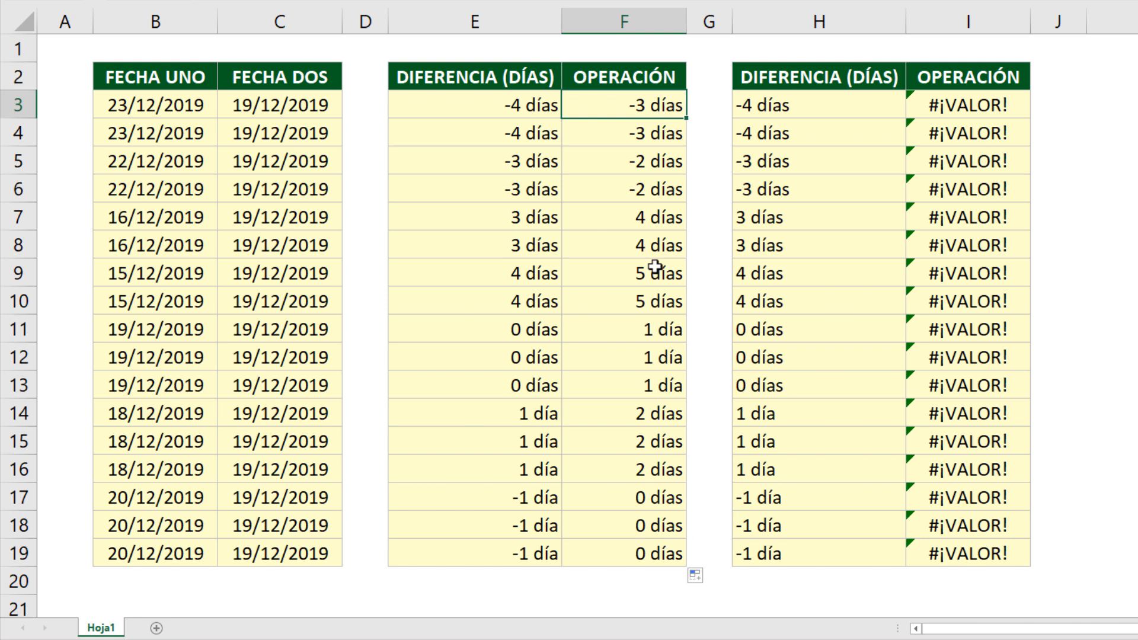
{"action": "mouse_move", "coordinate": [646, 107]}
{"action": "left_mouse_down"}
{"action": "mouse_move", "coordinate": [655, 358]}
{"action": "mouse_move", "coordinate": [638, 558]}
{"action": "left_mouse_up"}
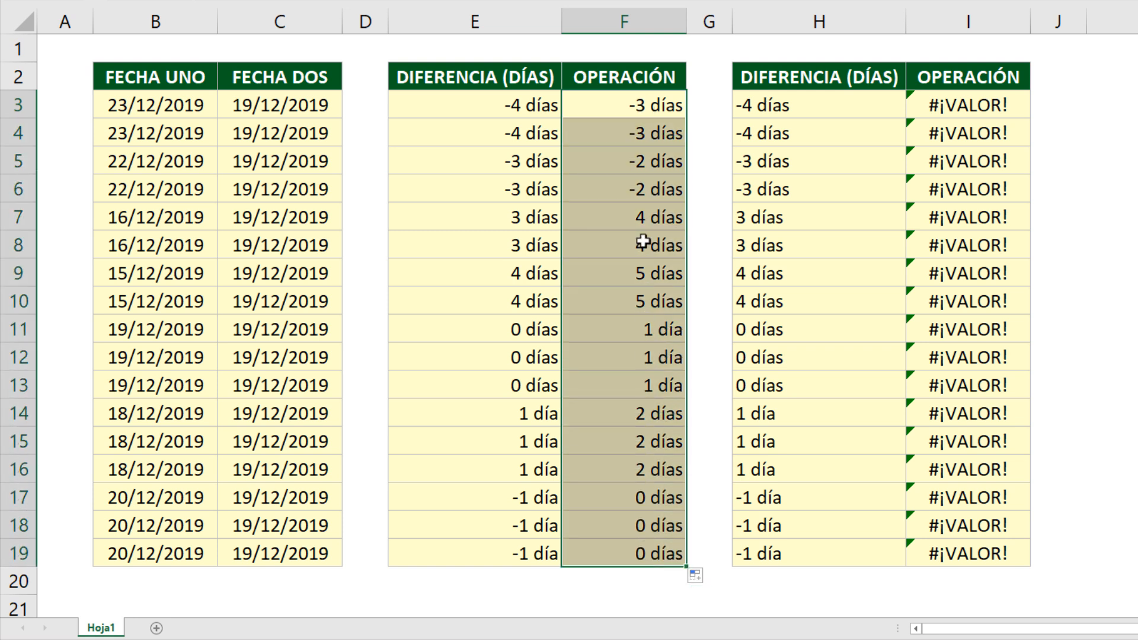
{"action": "key", "text": "ctrl+1"}
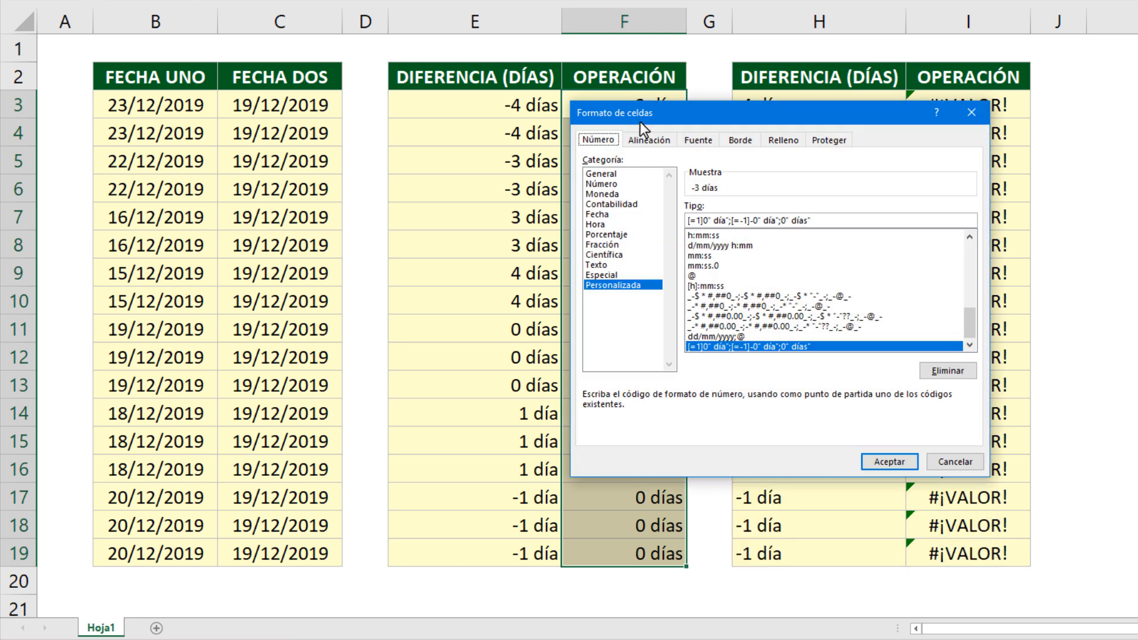
{"action": "left_click", "coordinate": [609, 173]}
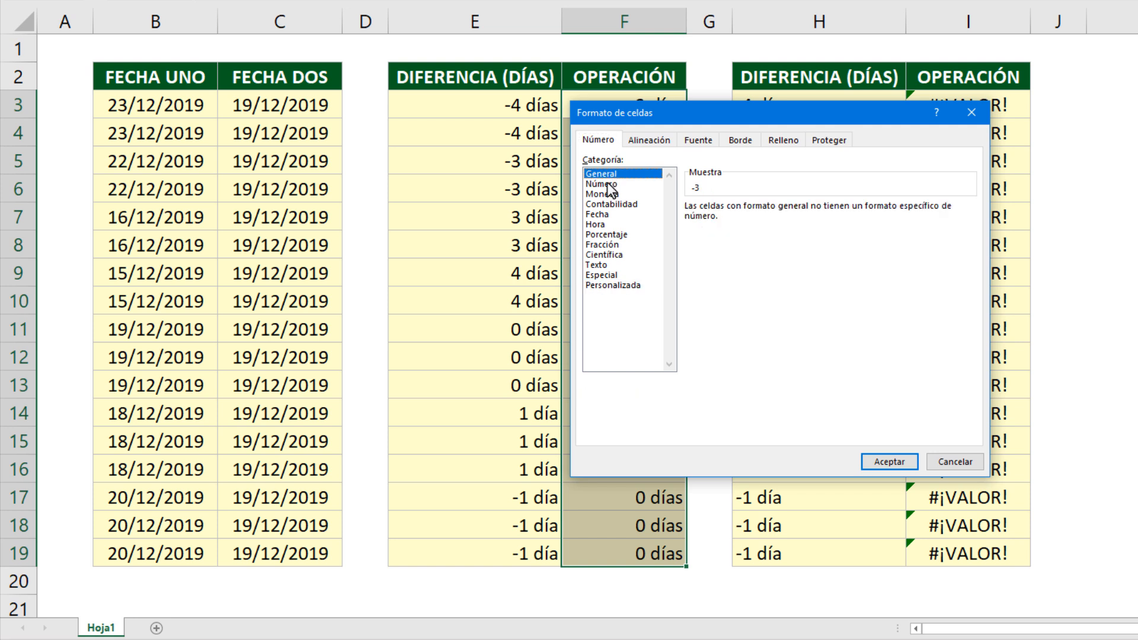
{"action": "left_click", "coordinate": [607, 184]}
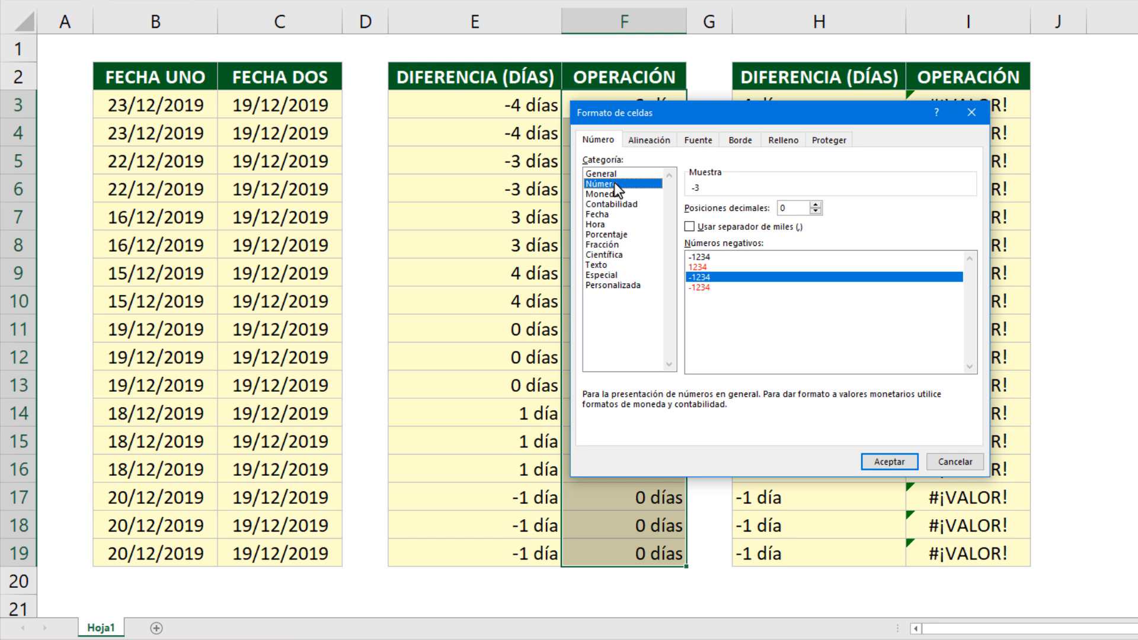
{"action": "left_click", "coordinate": [618, 174]}
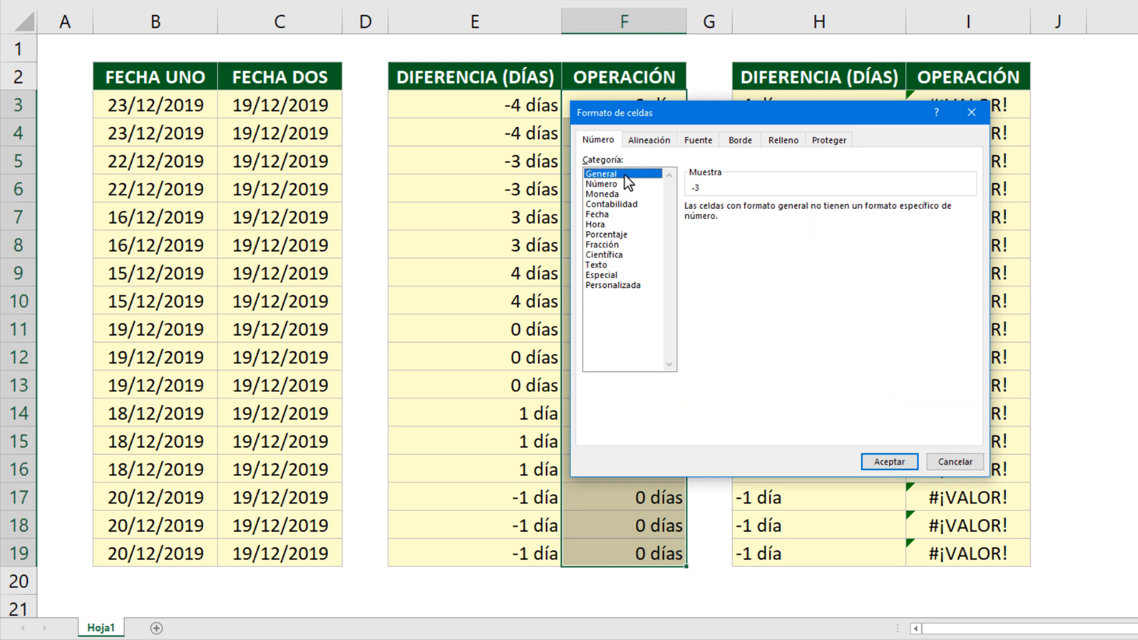
{"action": "left_click", "coordinate": [889, 462]}
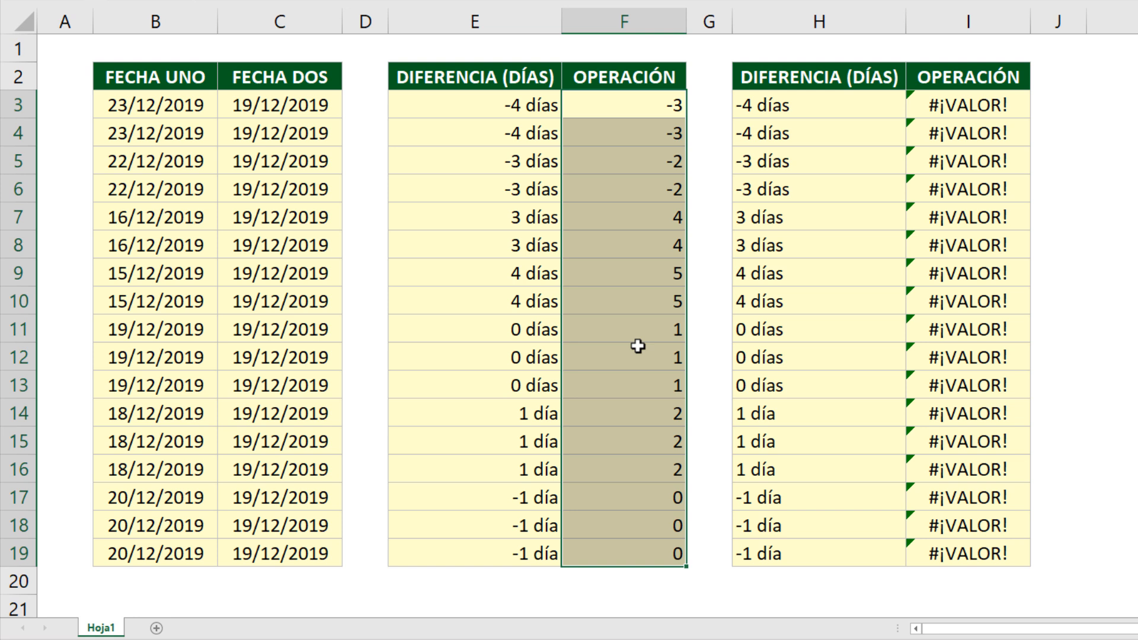
{"action": "left_click", "coordinate": [709, 71]}
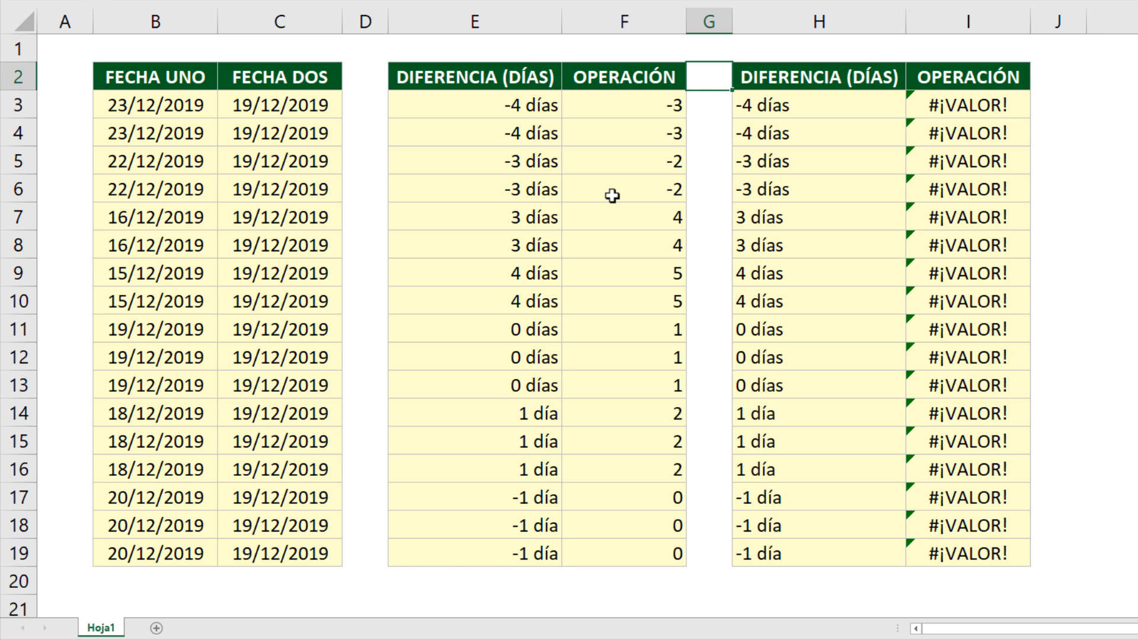
Edit the custom number format of E3:E19, adding the color code [Rojo] before the [=1] section
{"action": "left_click_drag", "start_coordinate": [522, 110], "coordinate": [520, 537]}
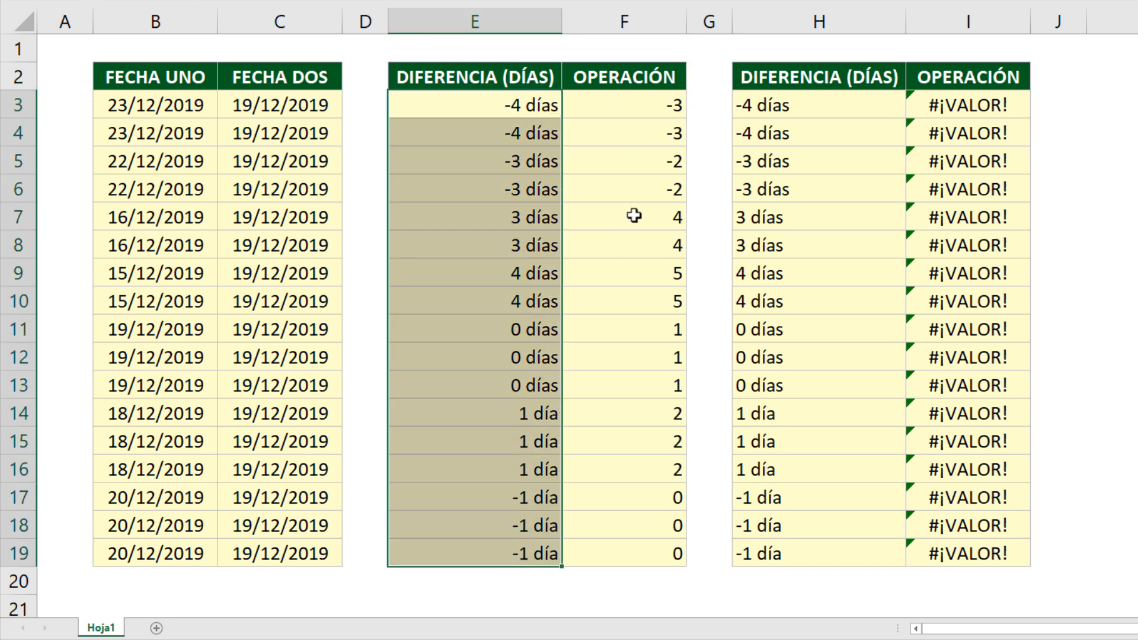
{"action": "key", "text": "ctrl+1"}
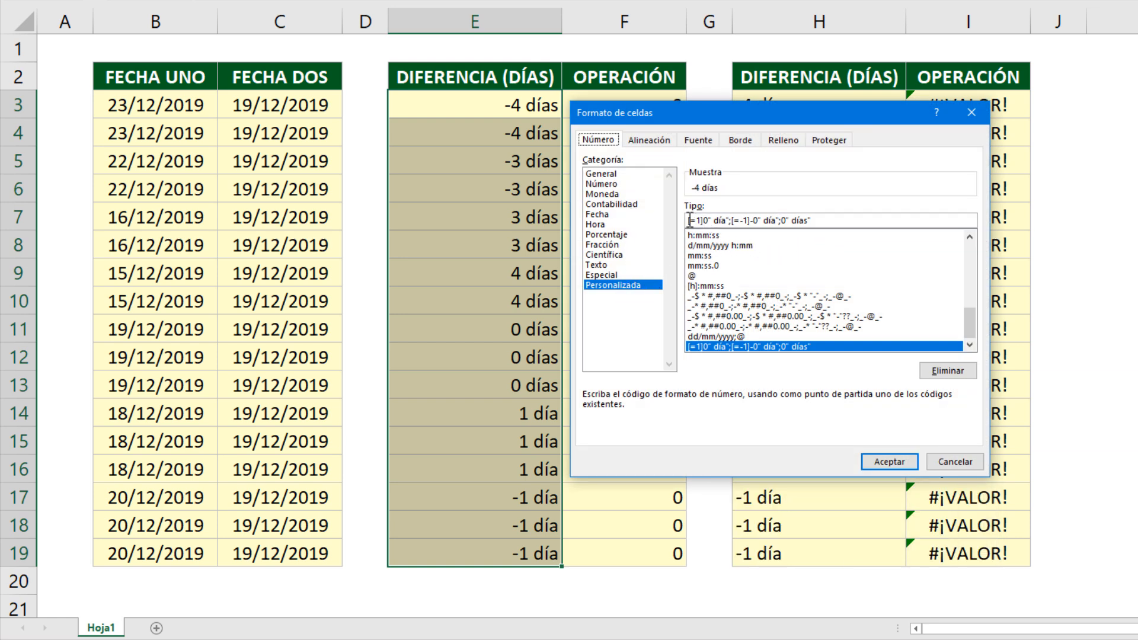
{"action": "left_click", "coordinate": [688, 221]}
{"action": "type", "text": "[]"}
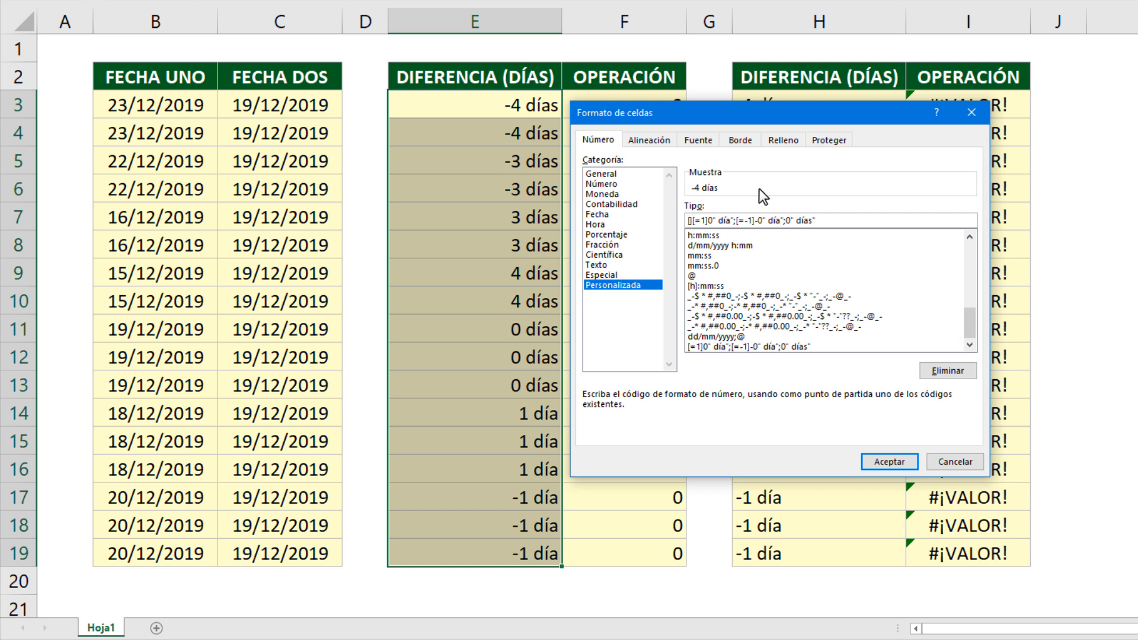
{"action": "key", "text": "Left"}
{"action": "type", "text": "Rojo"}
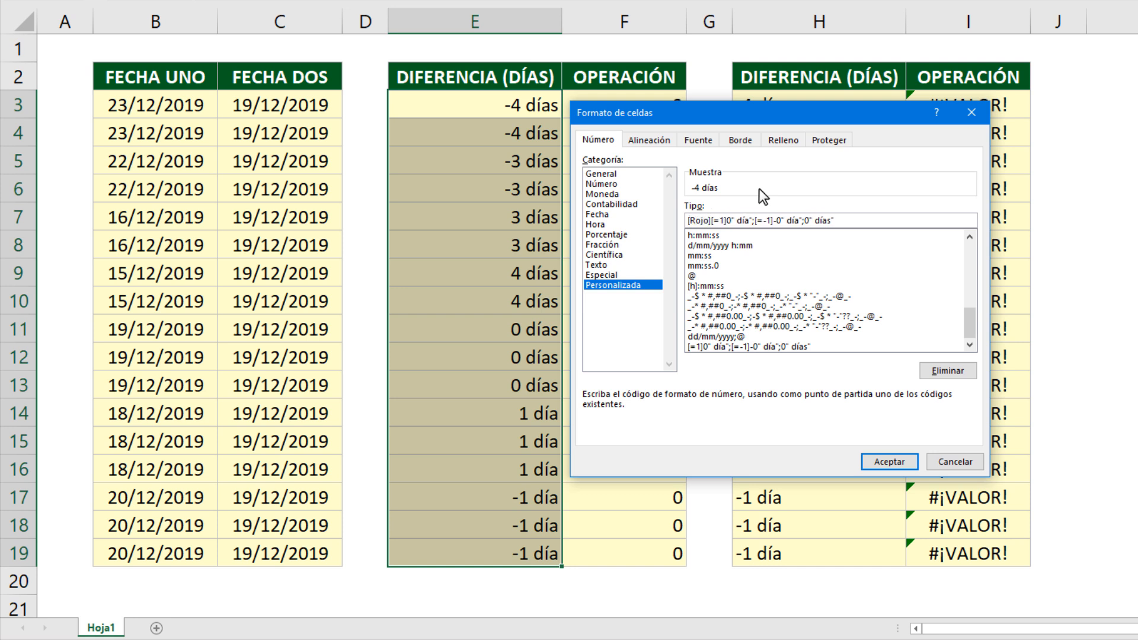
Add [Rojo] to the [=-1] section and a blue color code to the 0" días" section, and apply the format to E3:E19
{"action": "left_click", "coordinate": [760, 219]}
{"action": "type", "text": "[Rojo"}
{"action": "left_click", "coordinate": [829, 220]}
{"action": "left_click", "coordinate": [889, 461]}
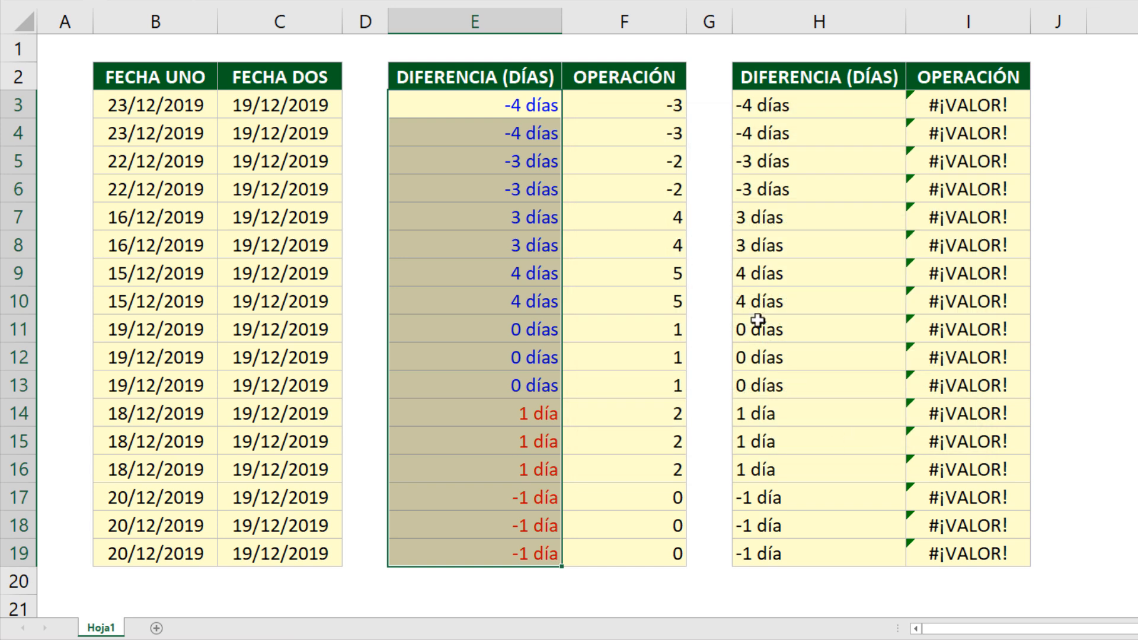
{"action": "left_click", "coordinate": [721, 75]}
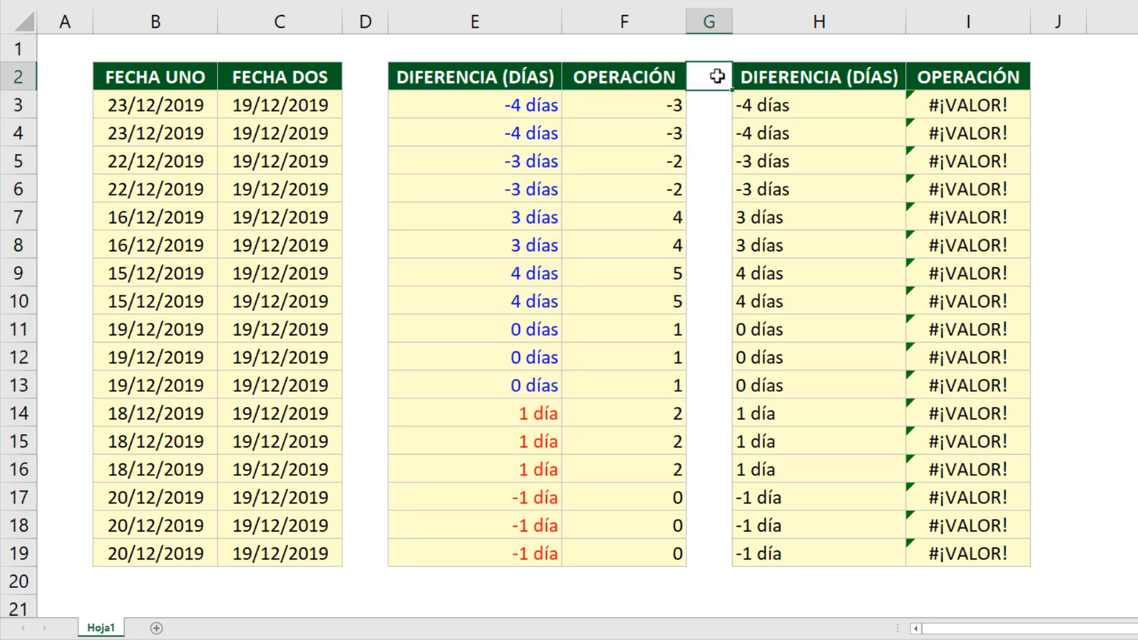
{"action": "left_click", "coordinate": [1121, 82]}
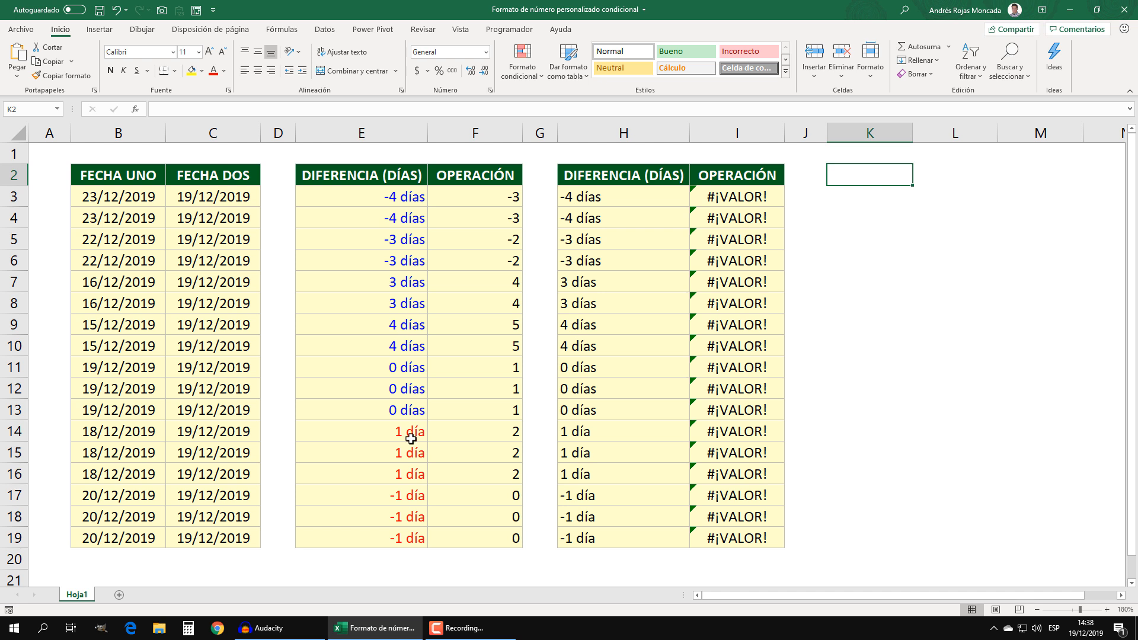
Copy the colored day format from E3 onto the OPERACIÓN results in F3:F19
{"action": "left_click", "coordinate": [370, 193]}
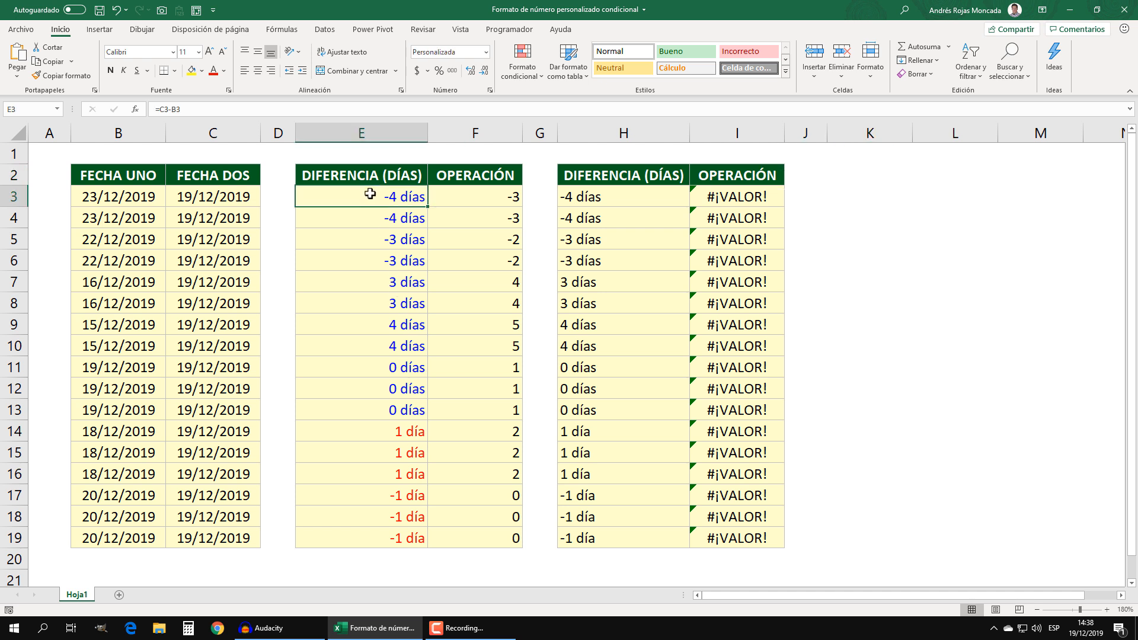
{"action": "left_click", "coordinate": [62, 75]}
{"action": "left_click_drag", "start_coordinate": [495, 197], "coordinate": [491, 535]}
{"action": "left_click", "coordinate": [481, 342]}
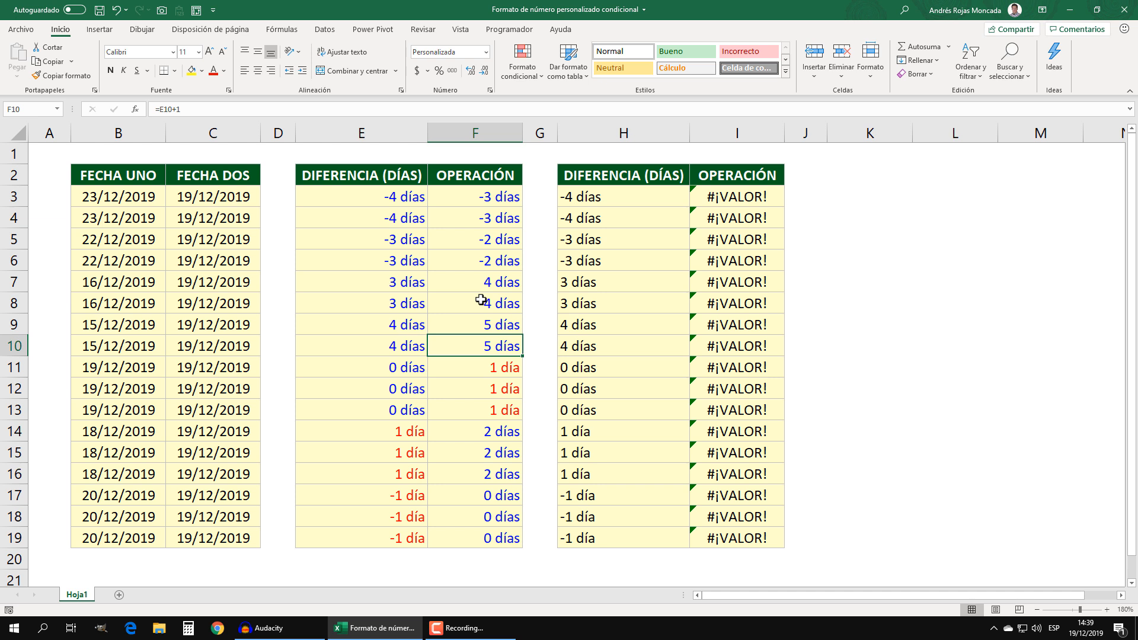
{"action": "left_click", "coordinate": [853, 172]}
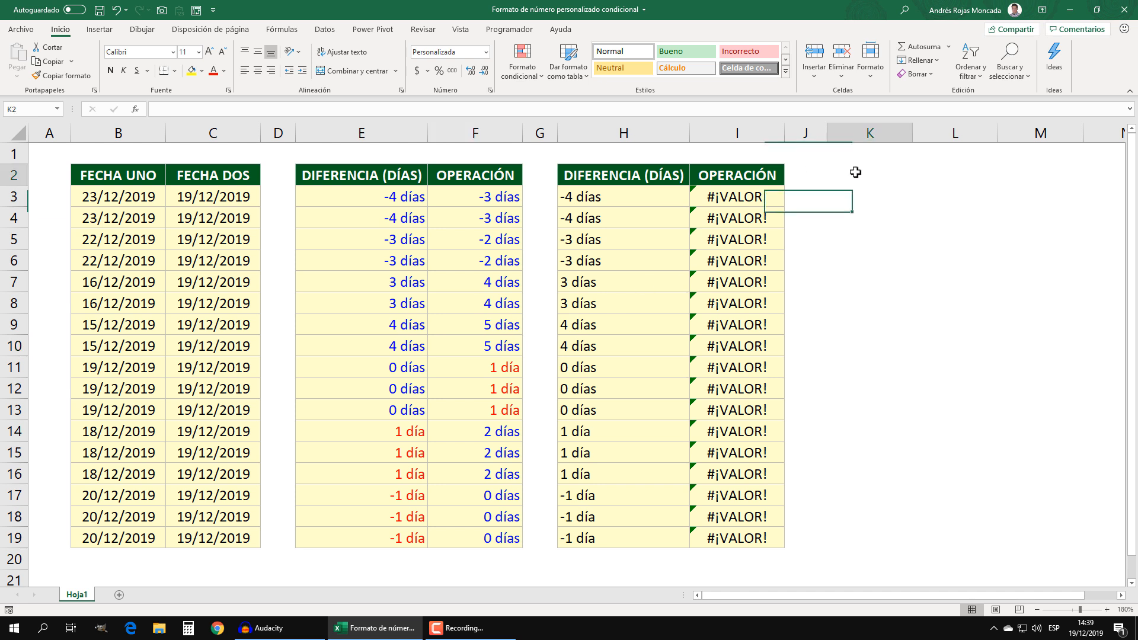